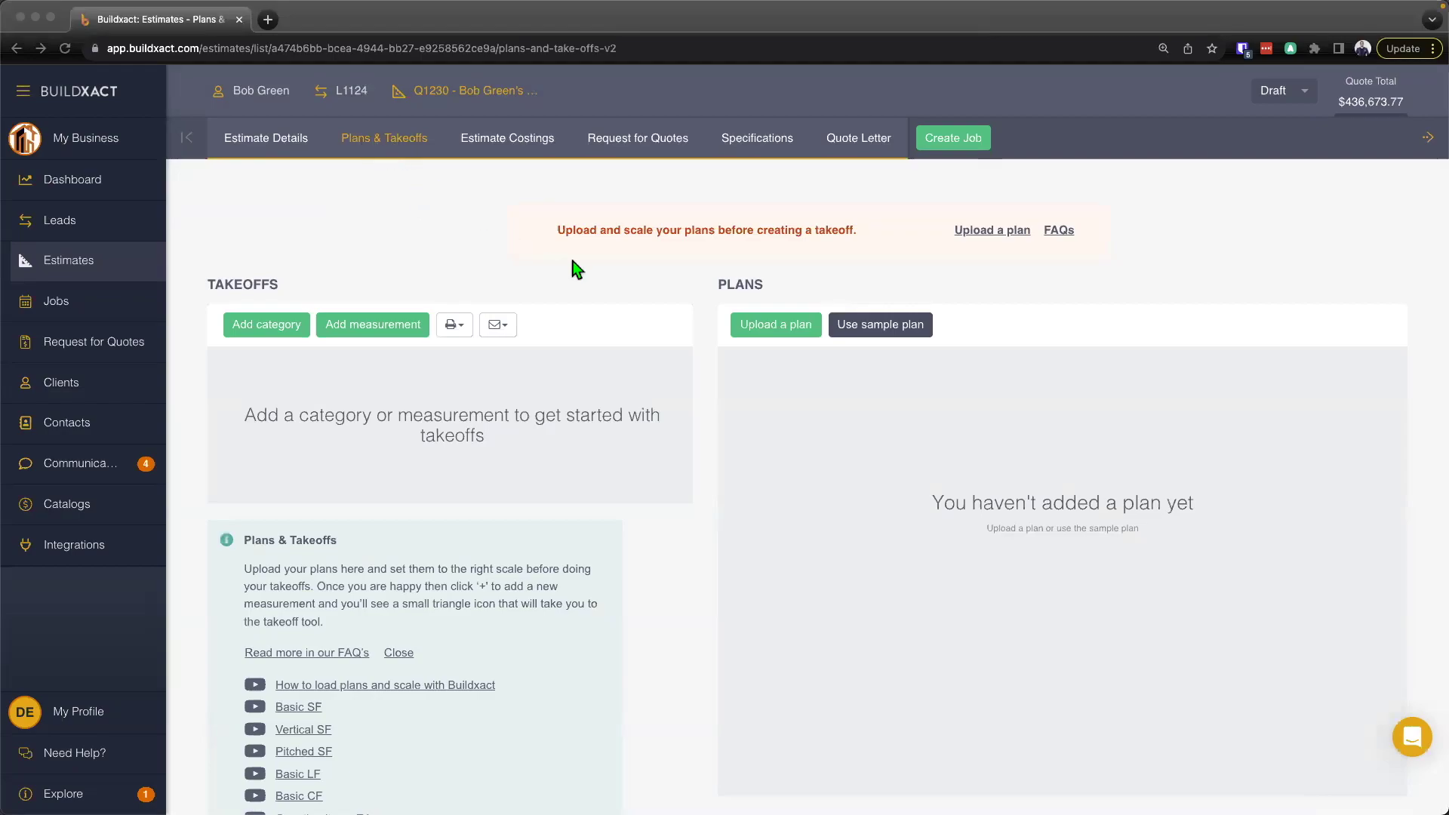
- Load the sample plan into the estimate, then delete all existing plans
click(598, 275)
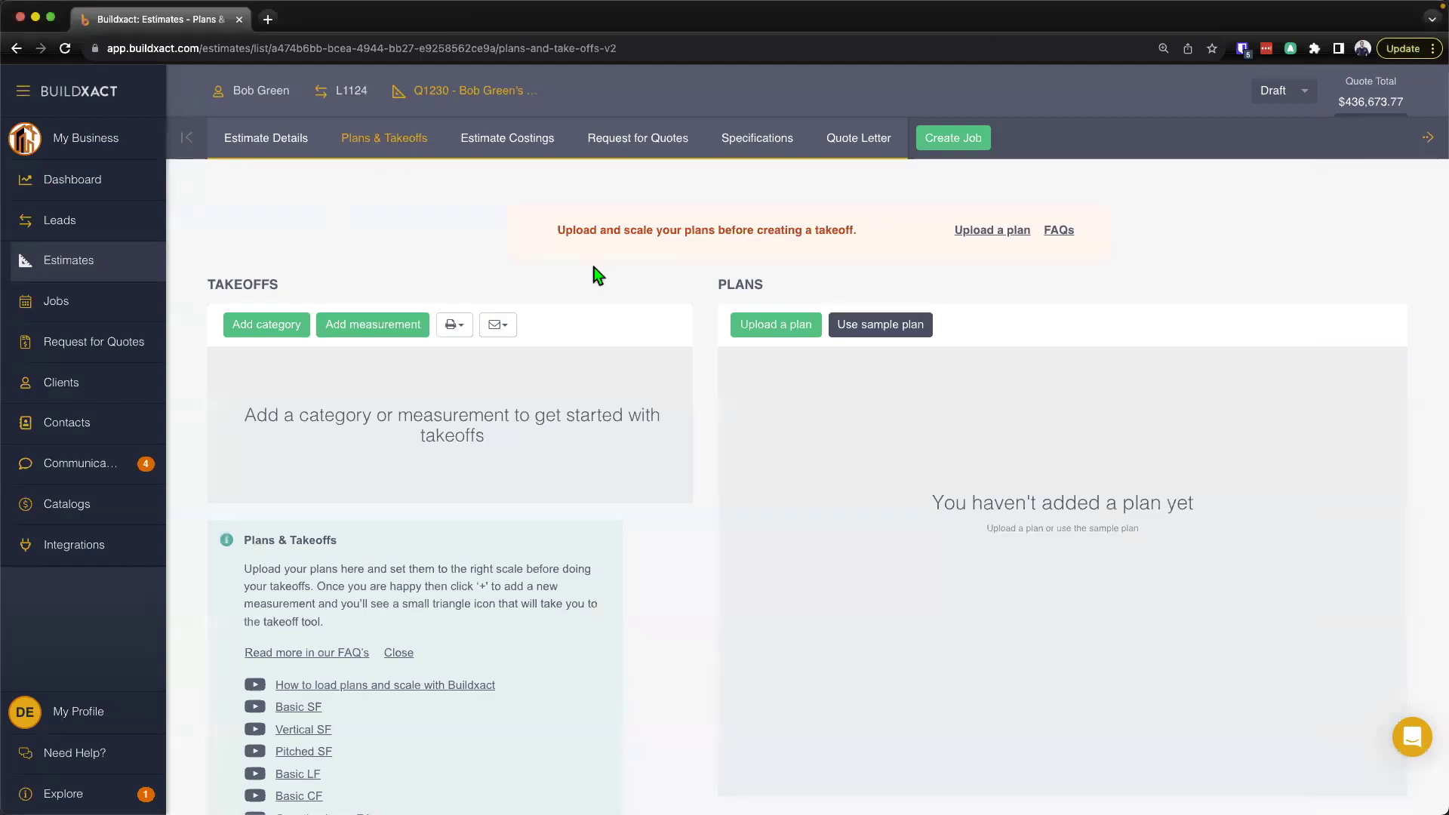
click(880, 330)
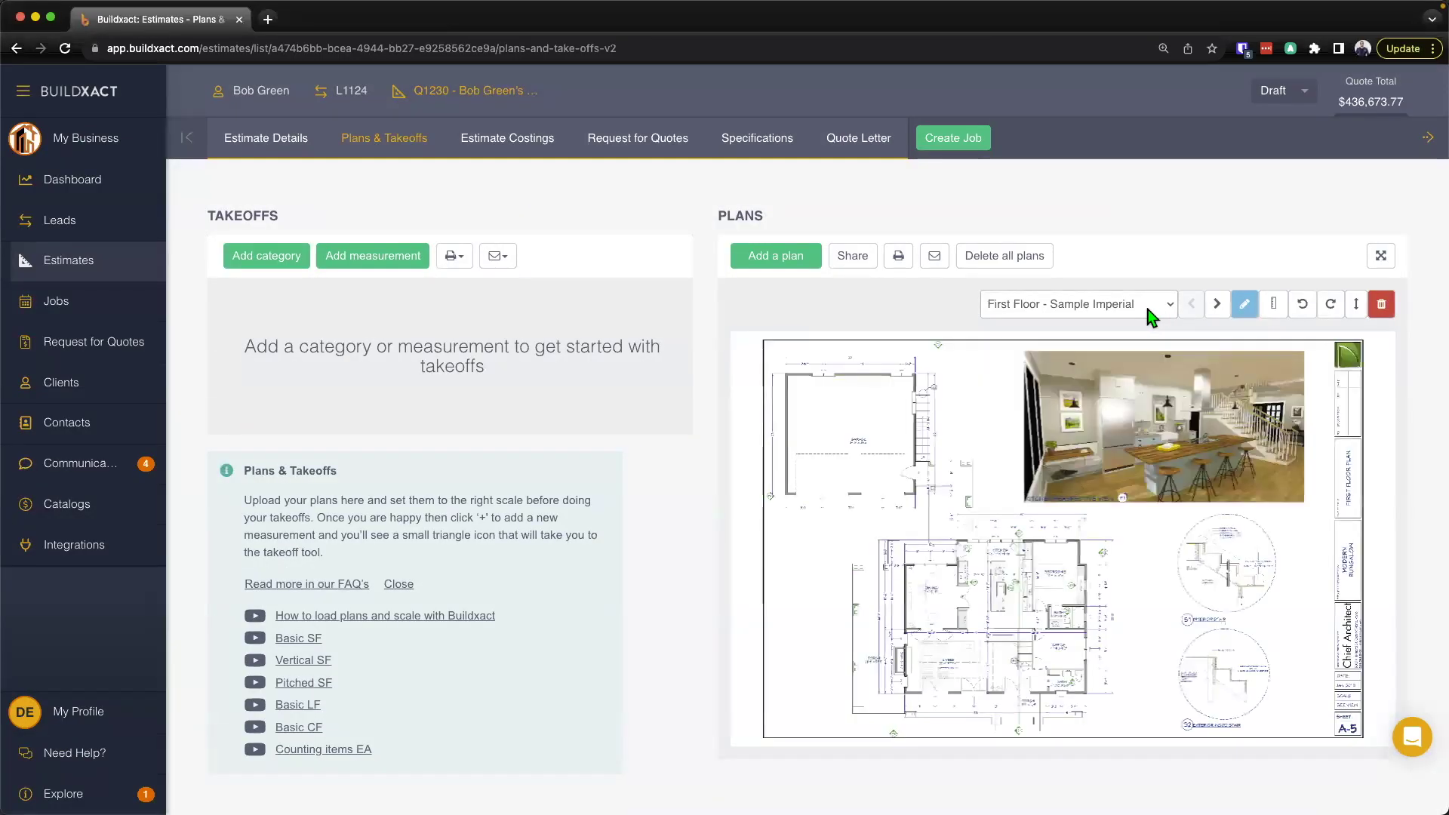
click(1033, 260)
click(872, 478)
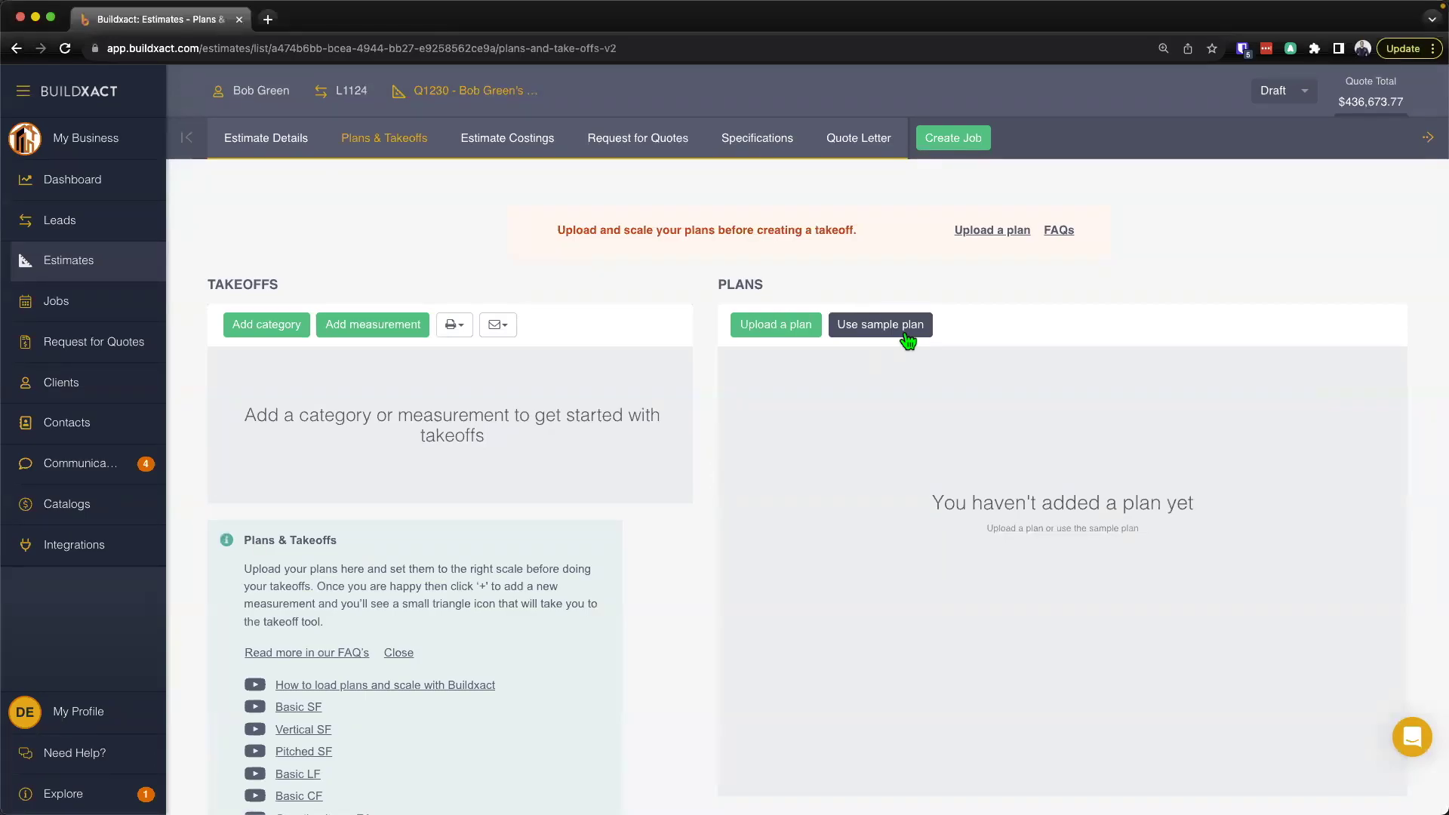
- Queue Plans - IMPERIAL .pdf for upload with Pages to import left blank, importing all pages
click(783, 335)
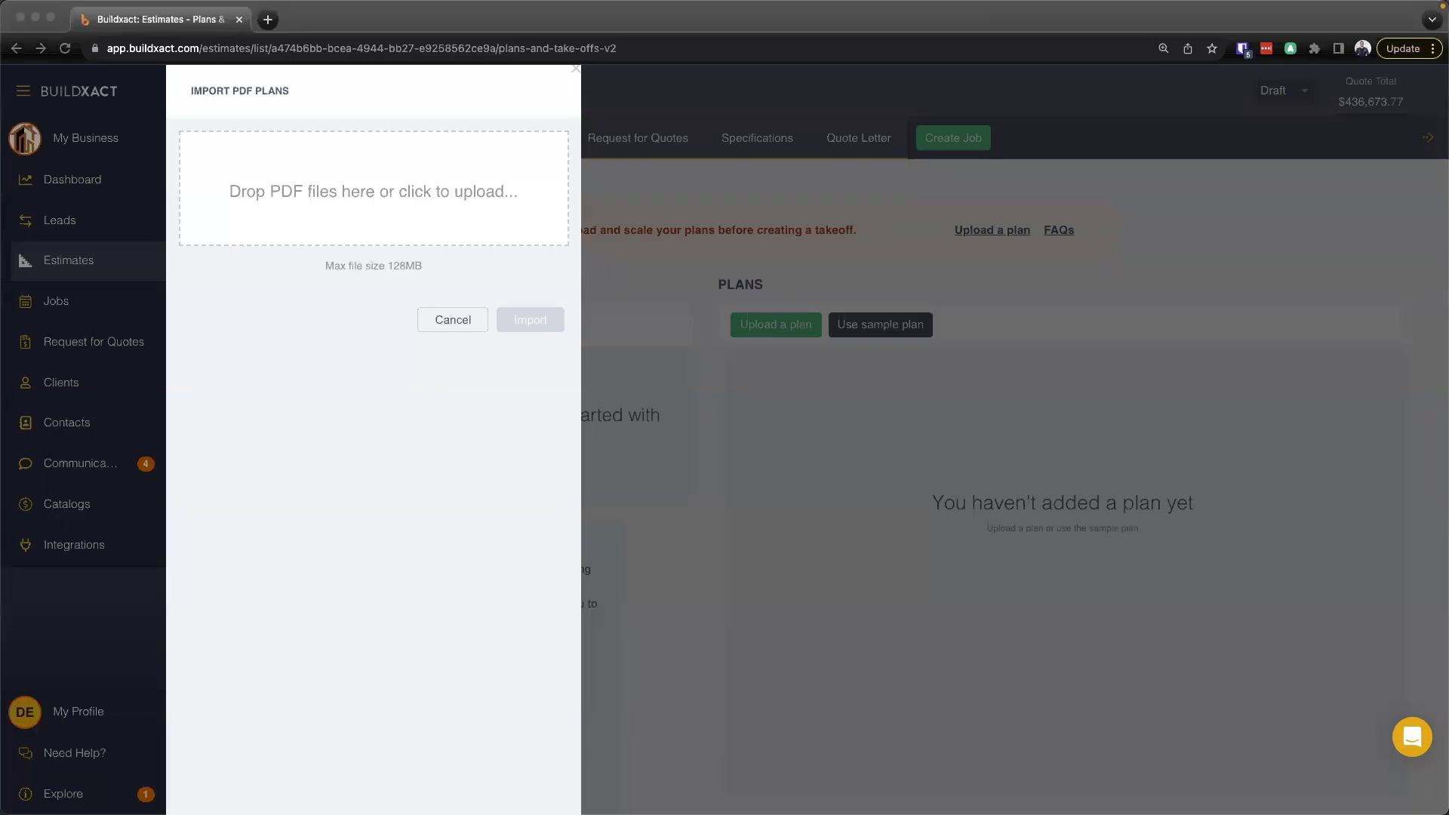
drag(573, 414, 425, 191)
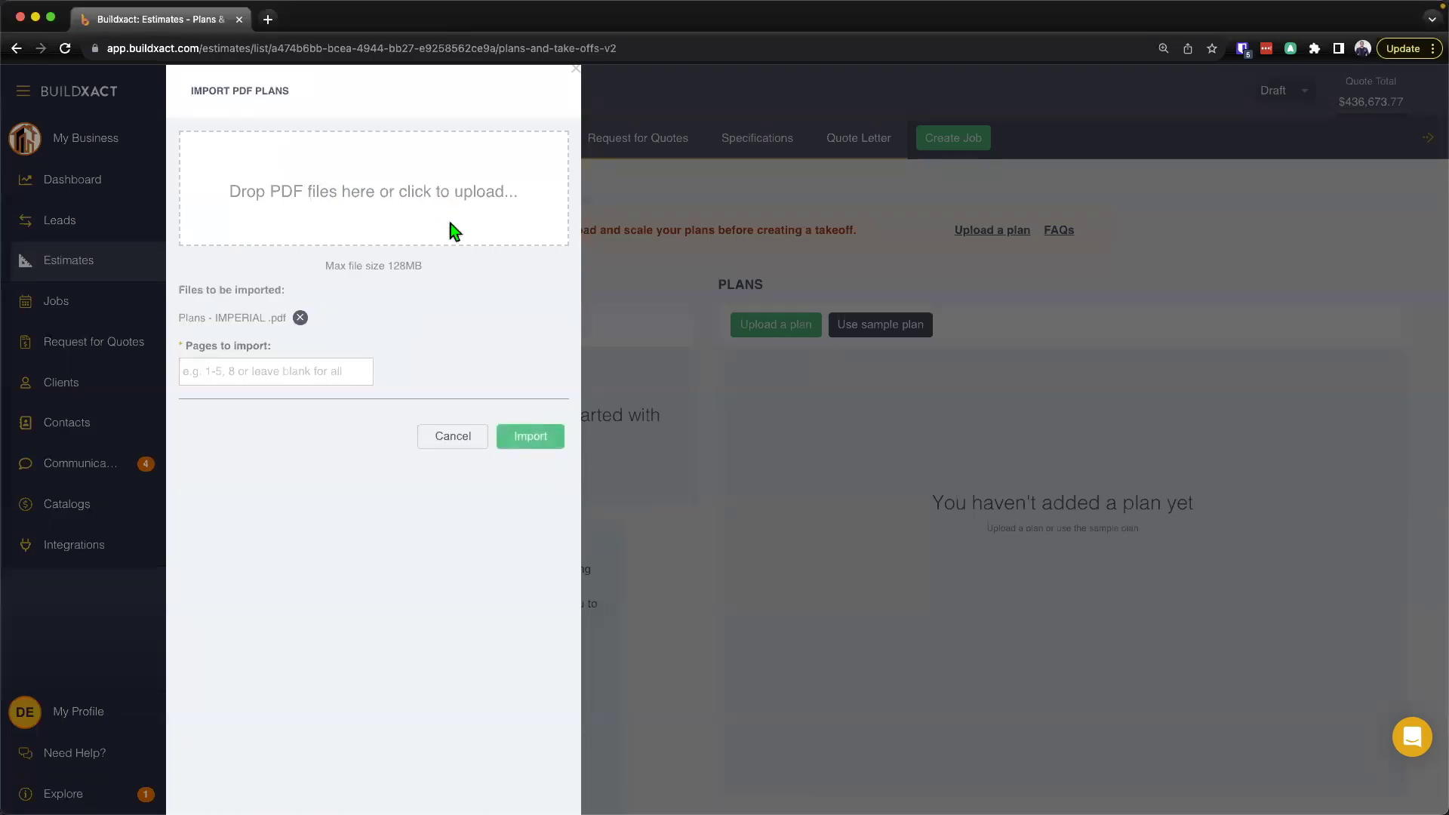
drag(178, 316, 286, 317)
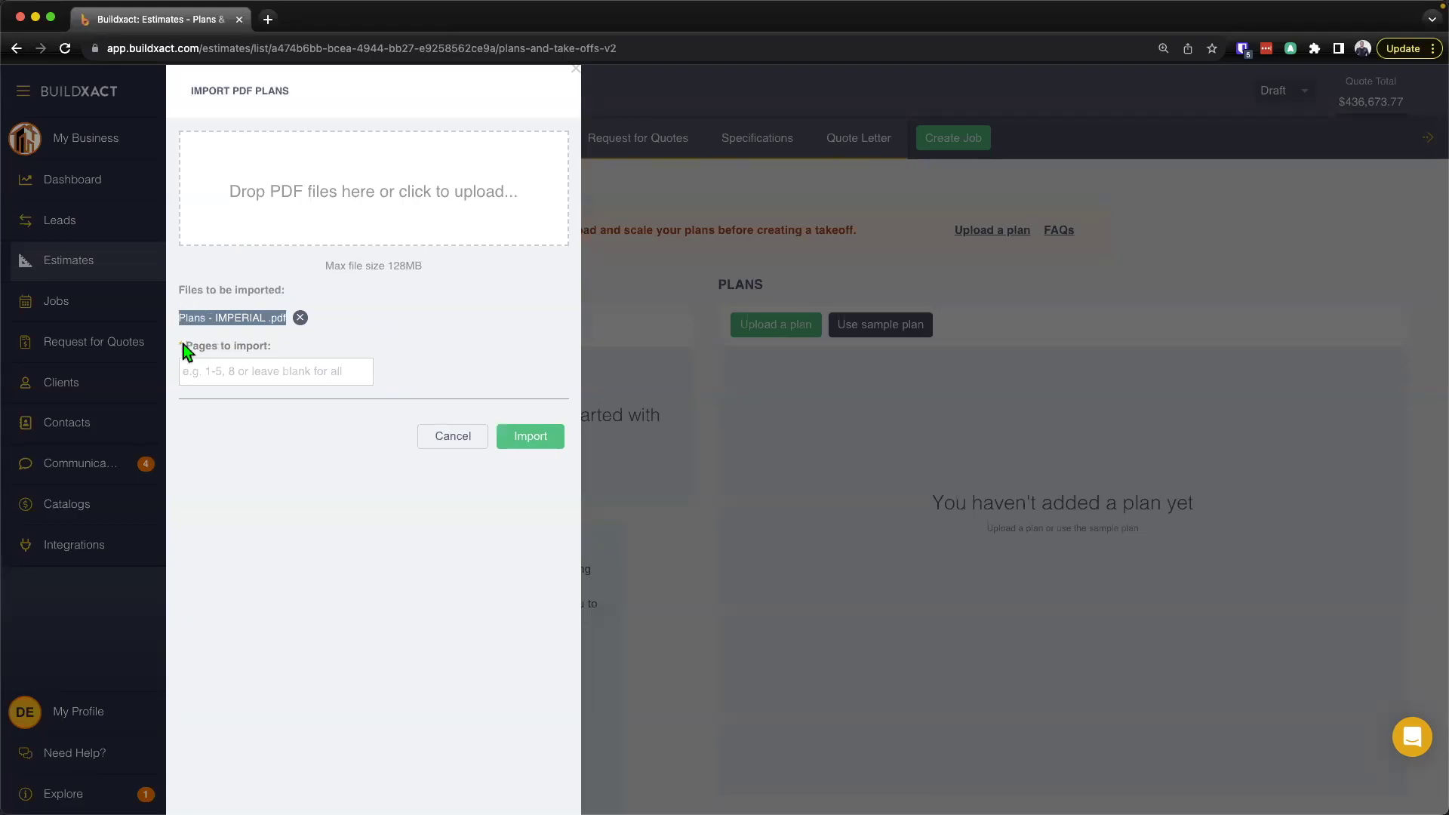
drag(183, 347, 269, 354)
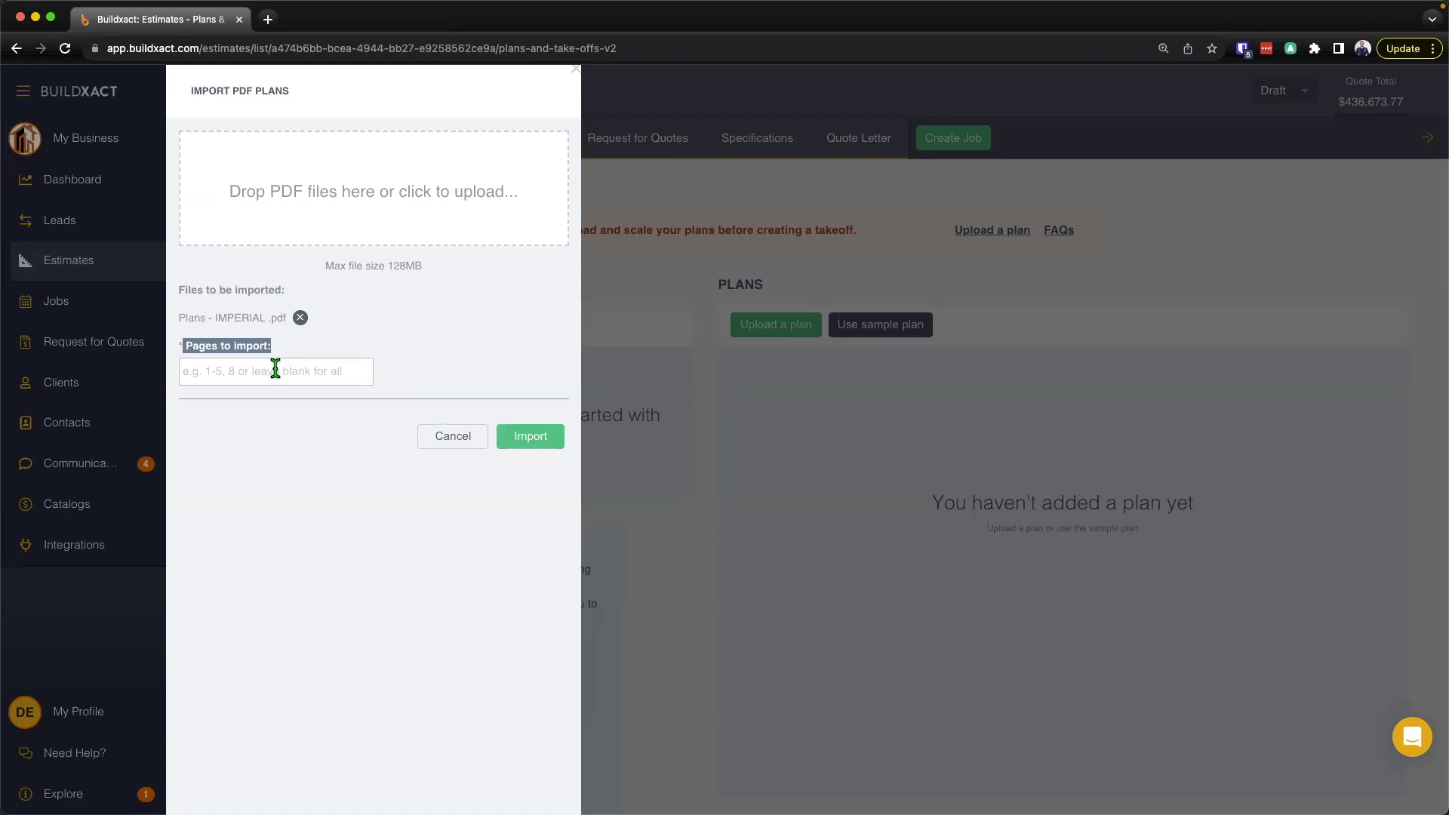
click(276, 369)
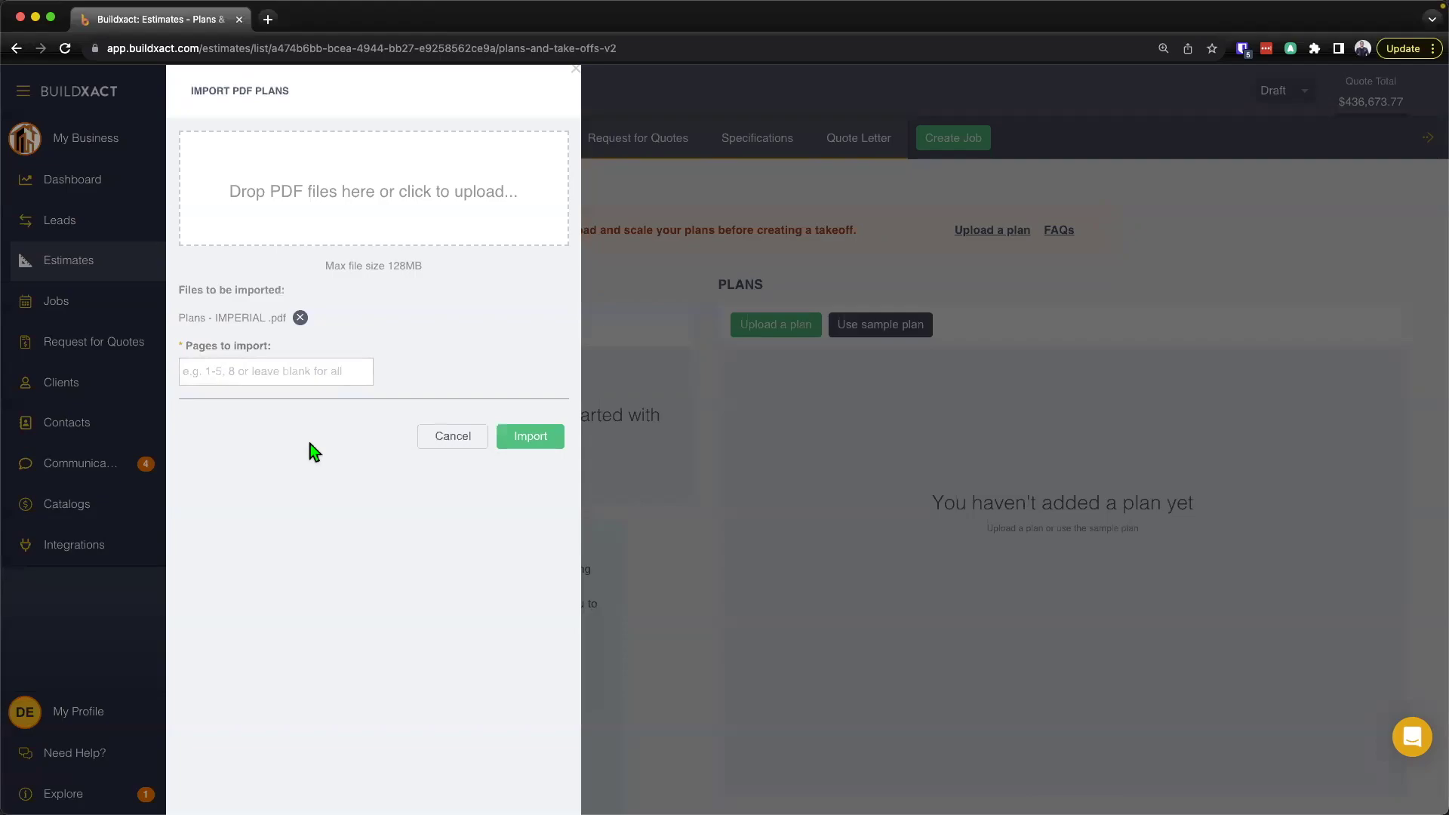
click(529, 440)
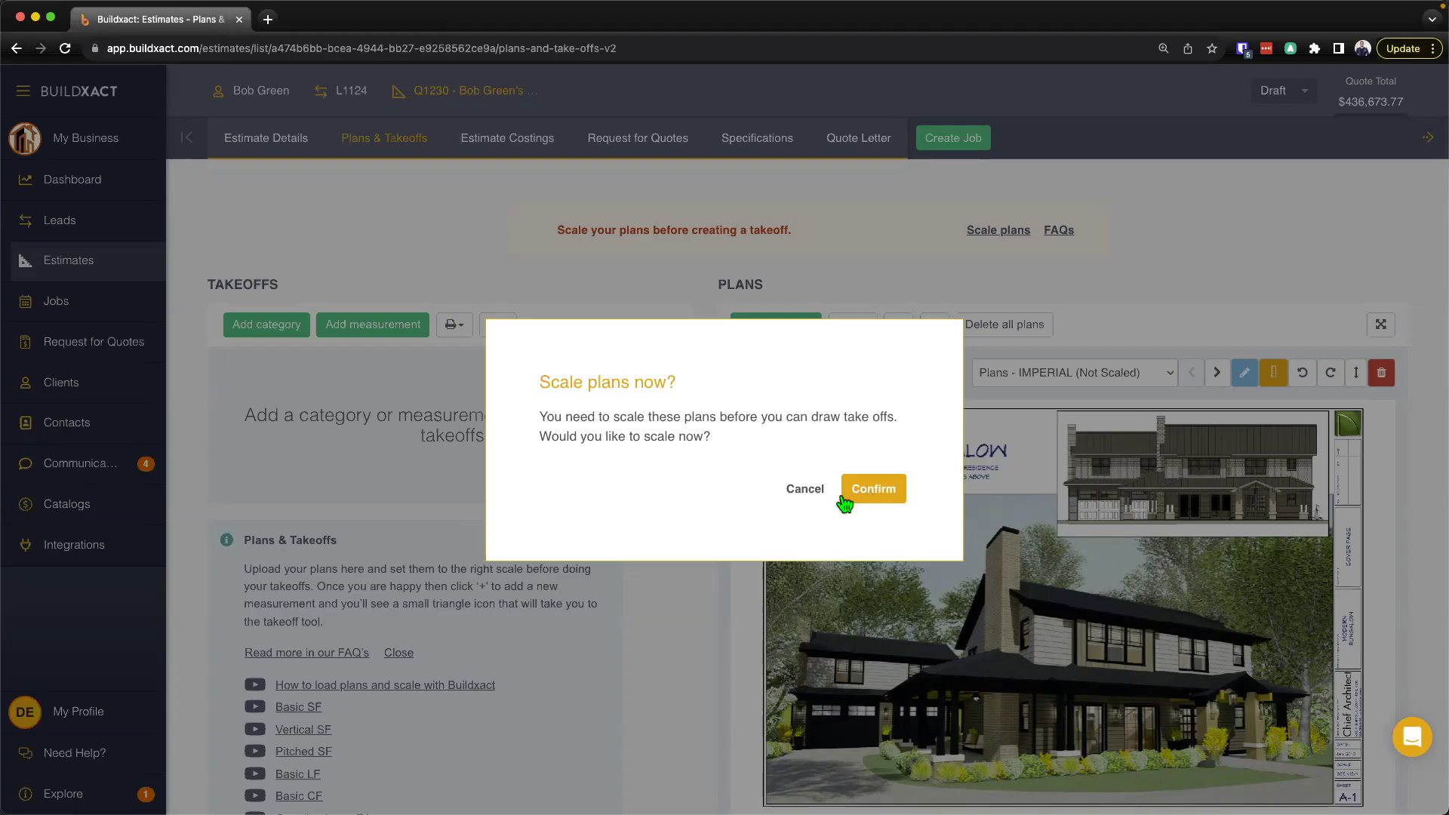
- Cancel the Scale plans now? prompt and open the list of imported plan pages
click(804, 491)
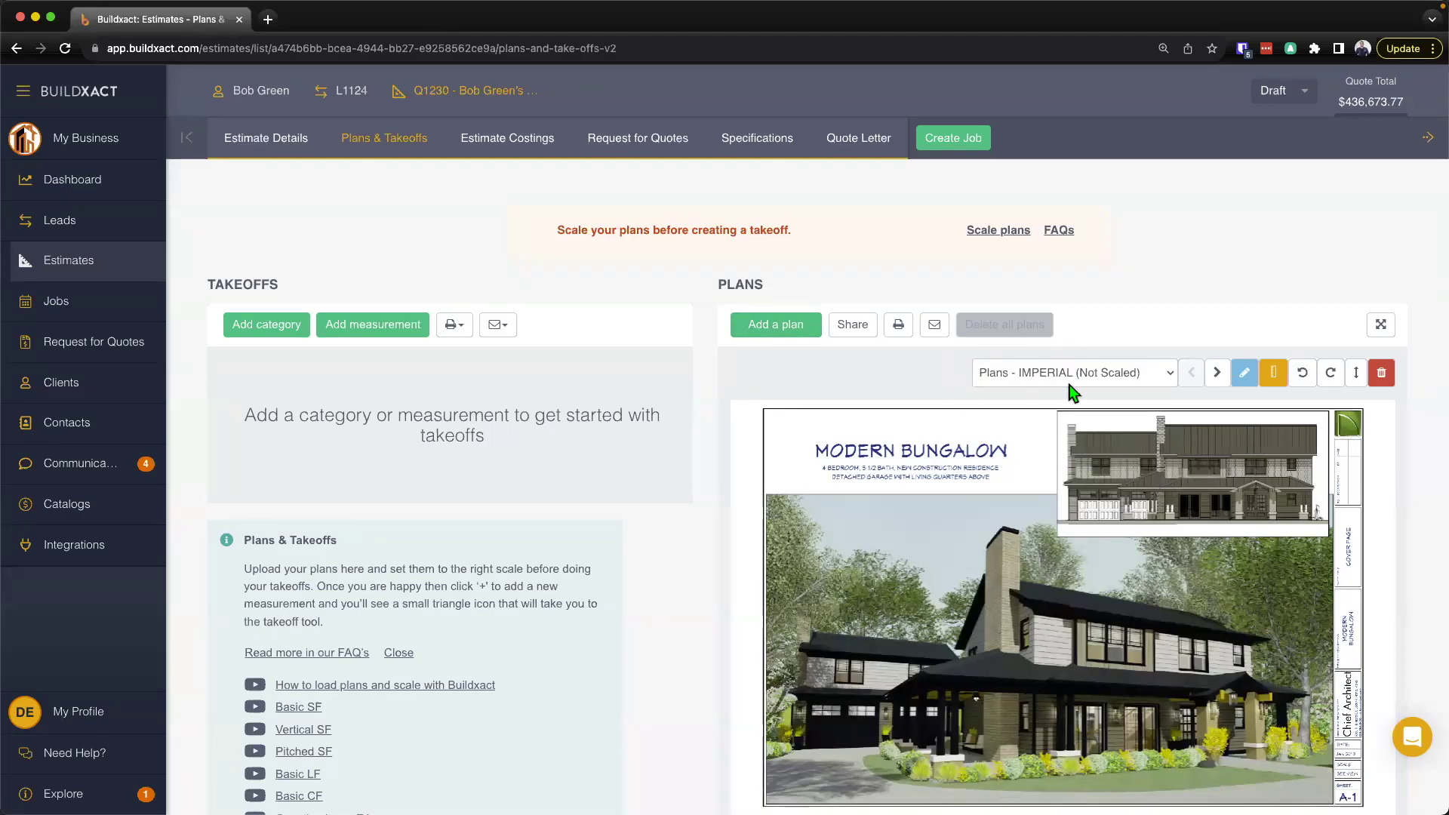
click(1121, 374)
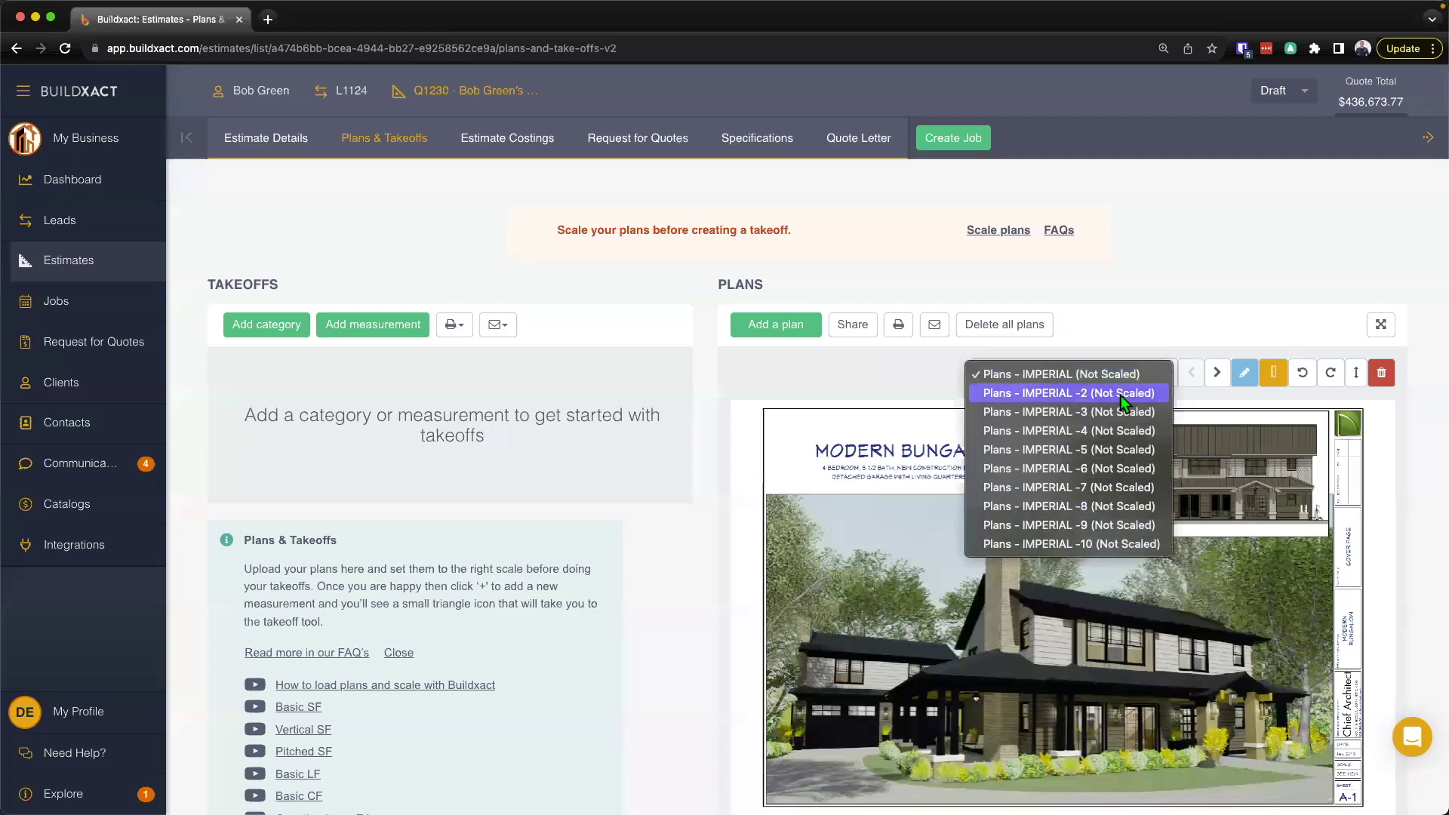
click(1199, 332)
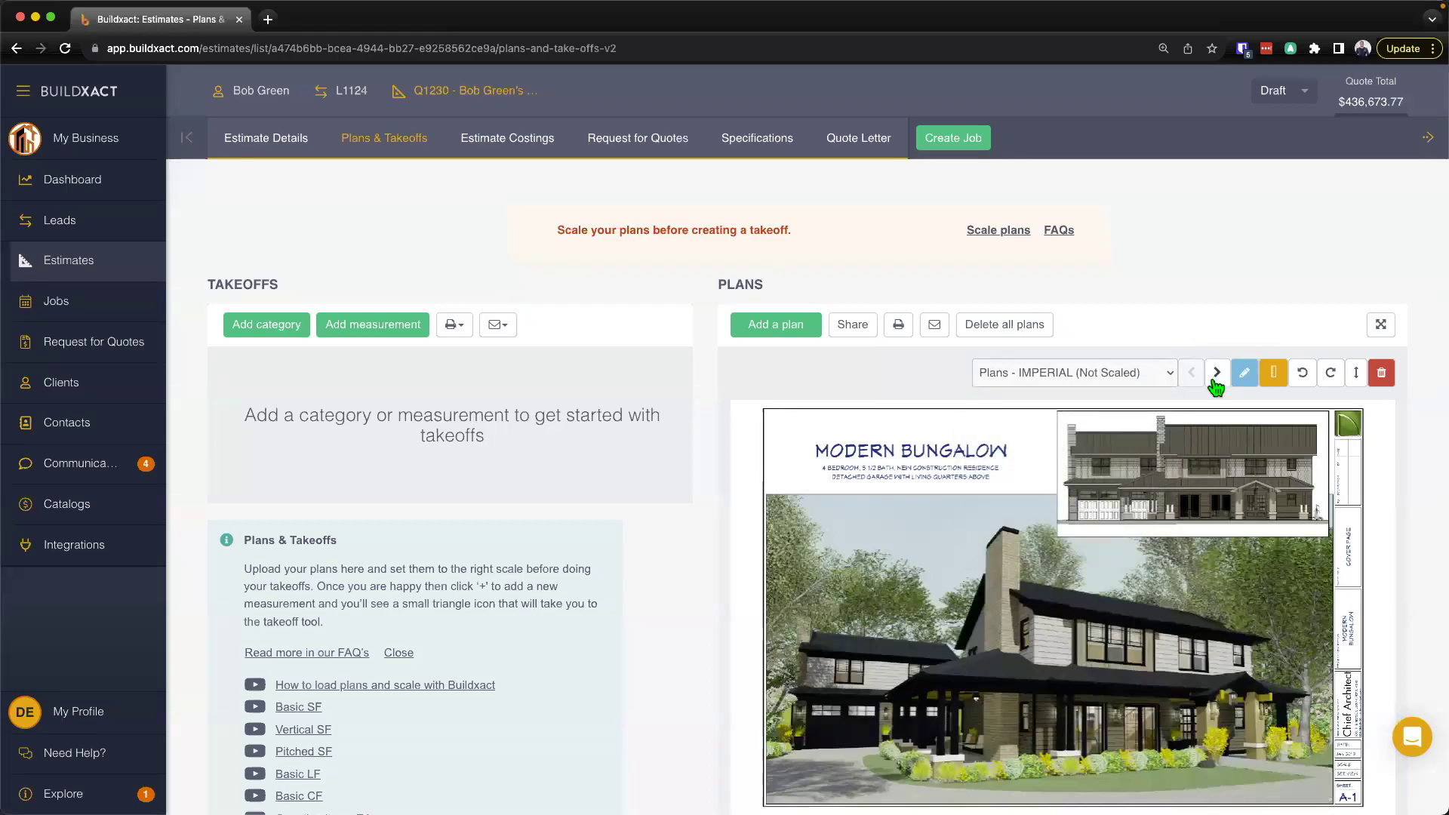
click(1216, 375)
click(1191, 375)
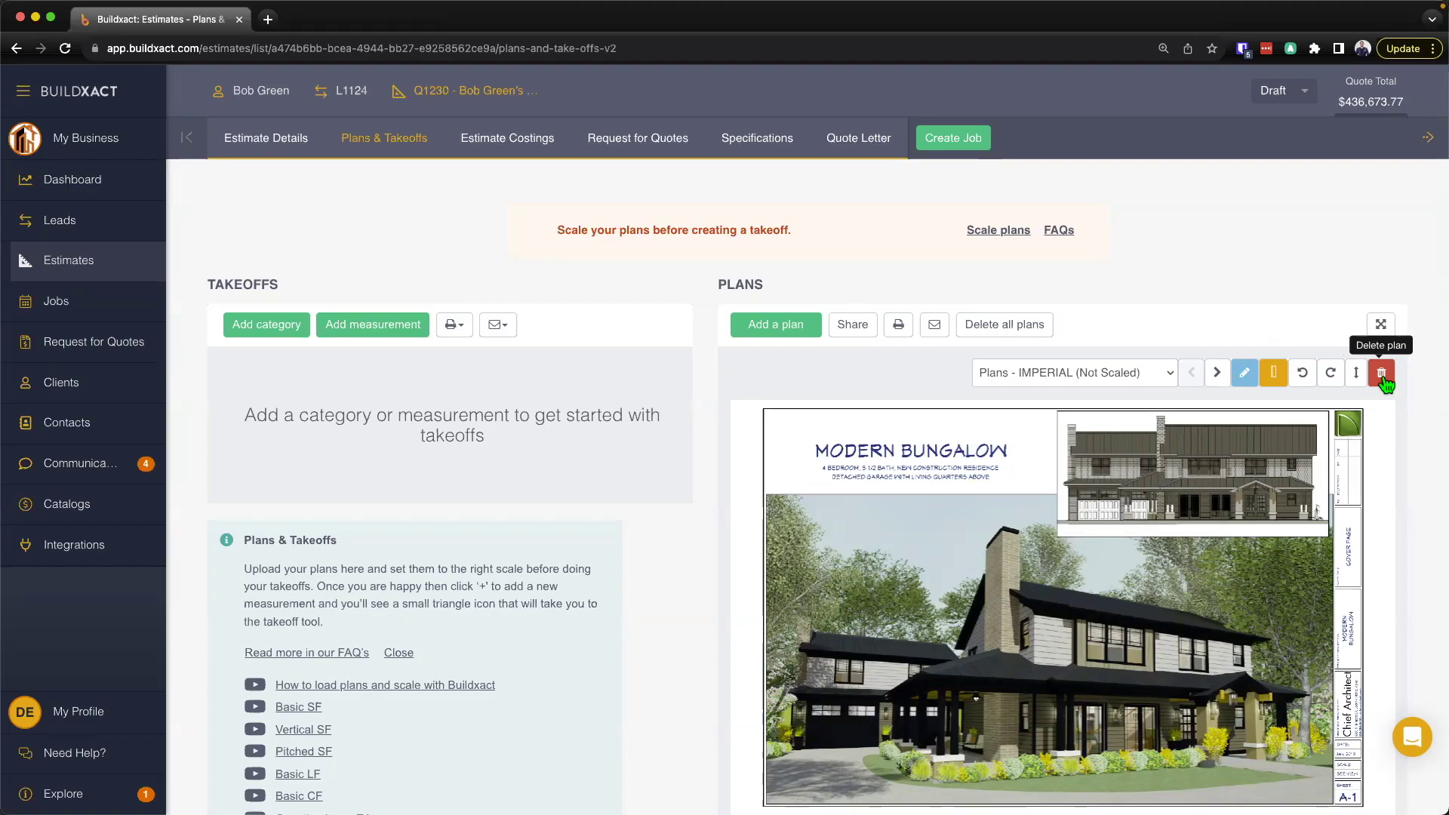
click(1273, 372)
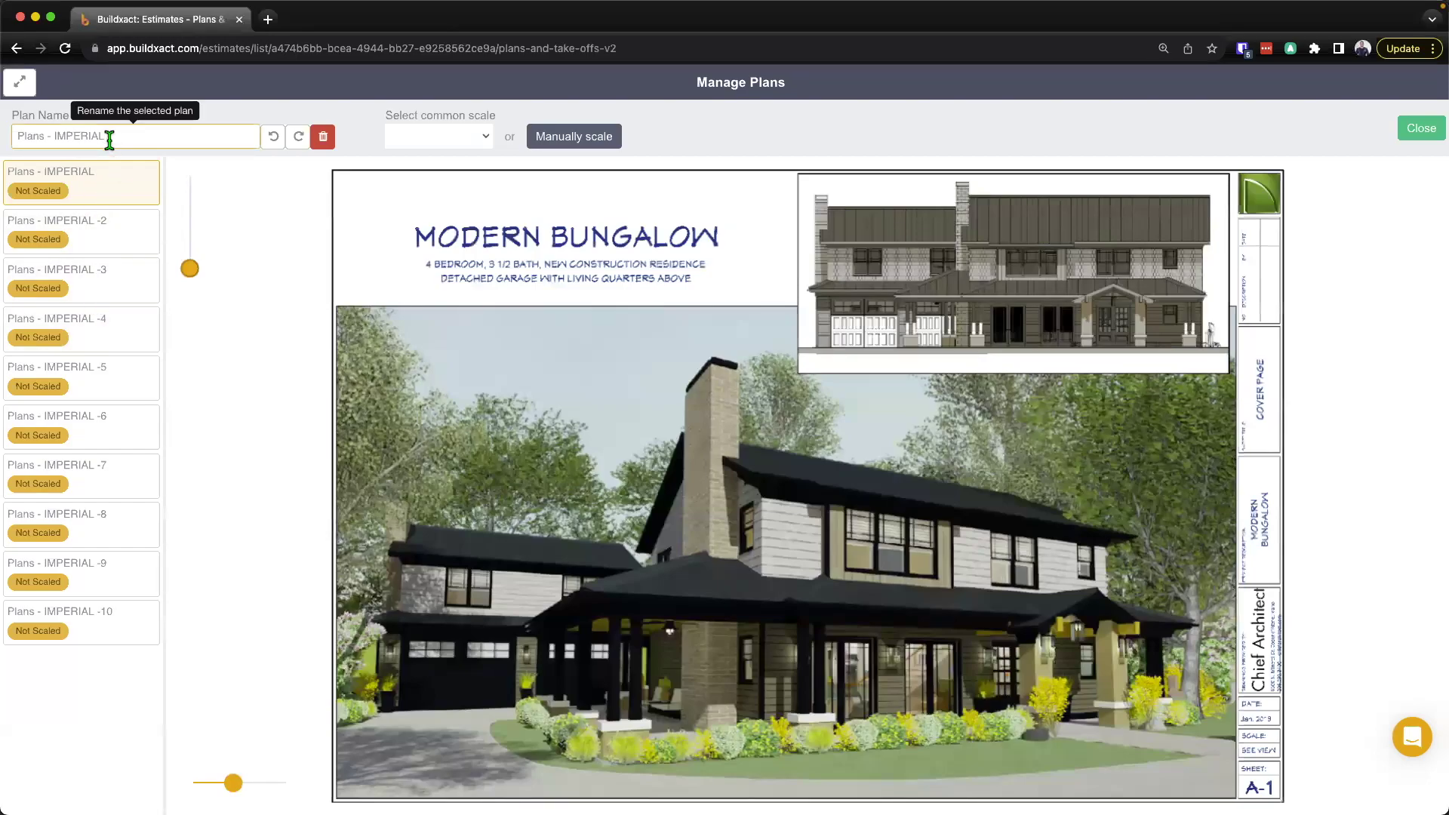
- Rename the second page, Plans - IMPERIAL -2, to 'Elevation' and zoom into the front elevation
click(75, 248)
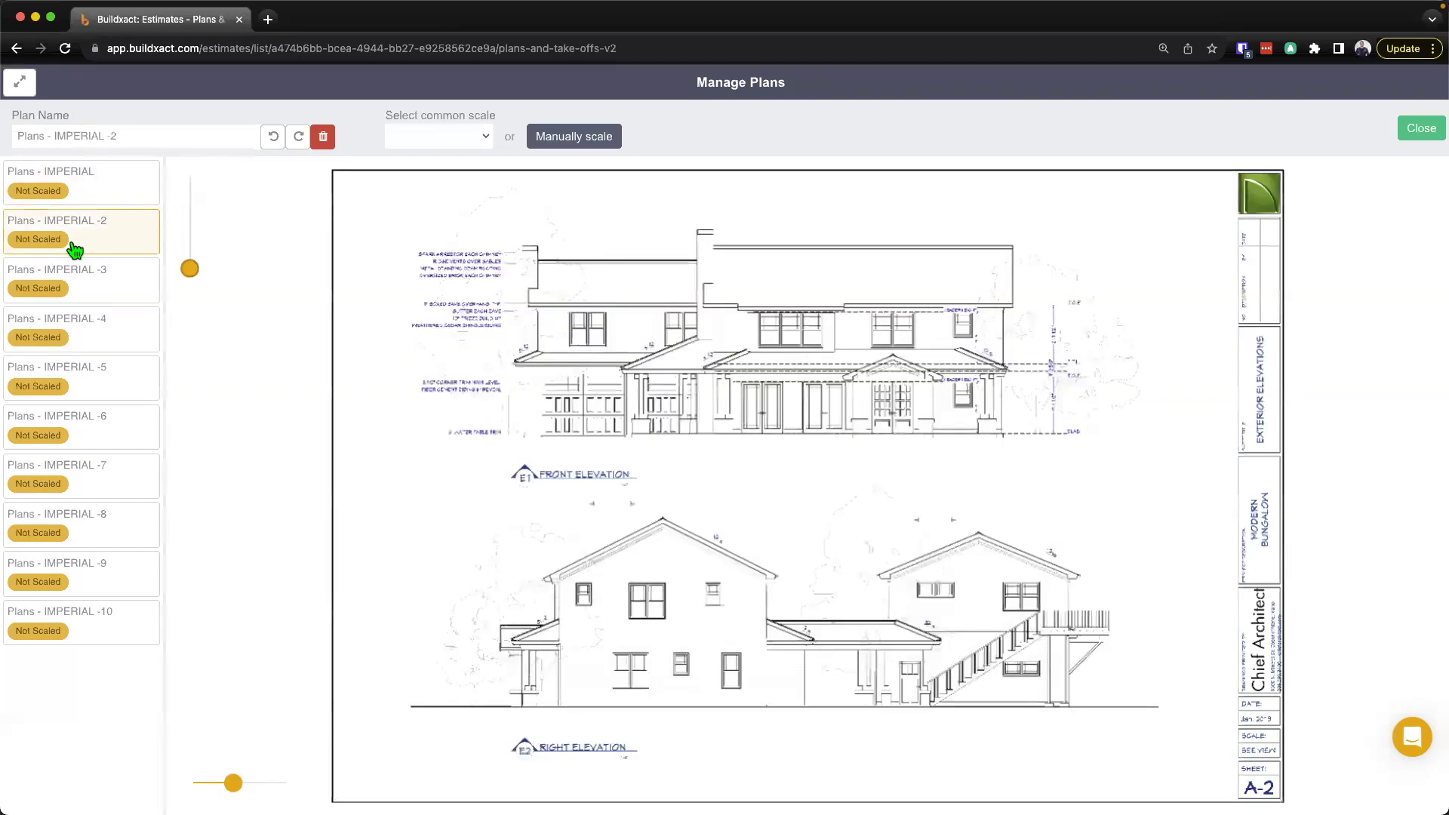
triple_click(114, 134)
text(Elevatio)
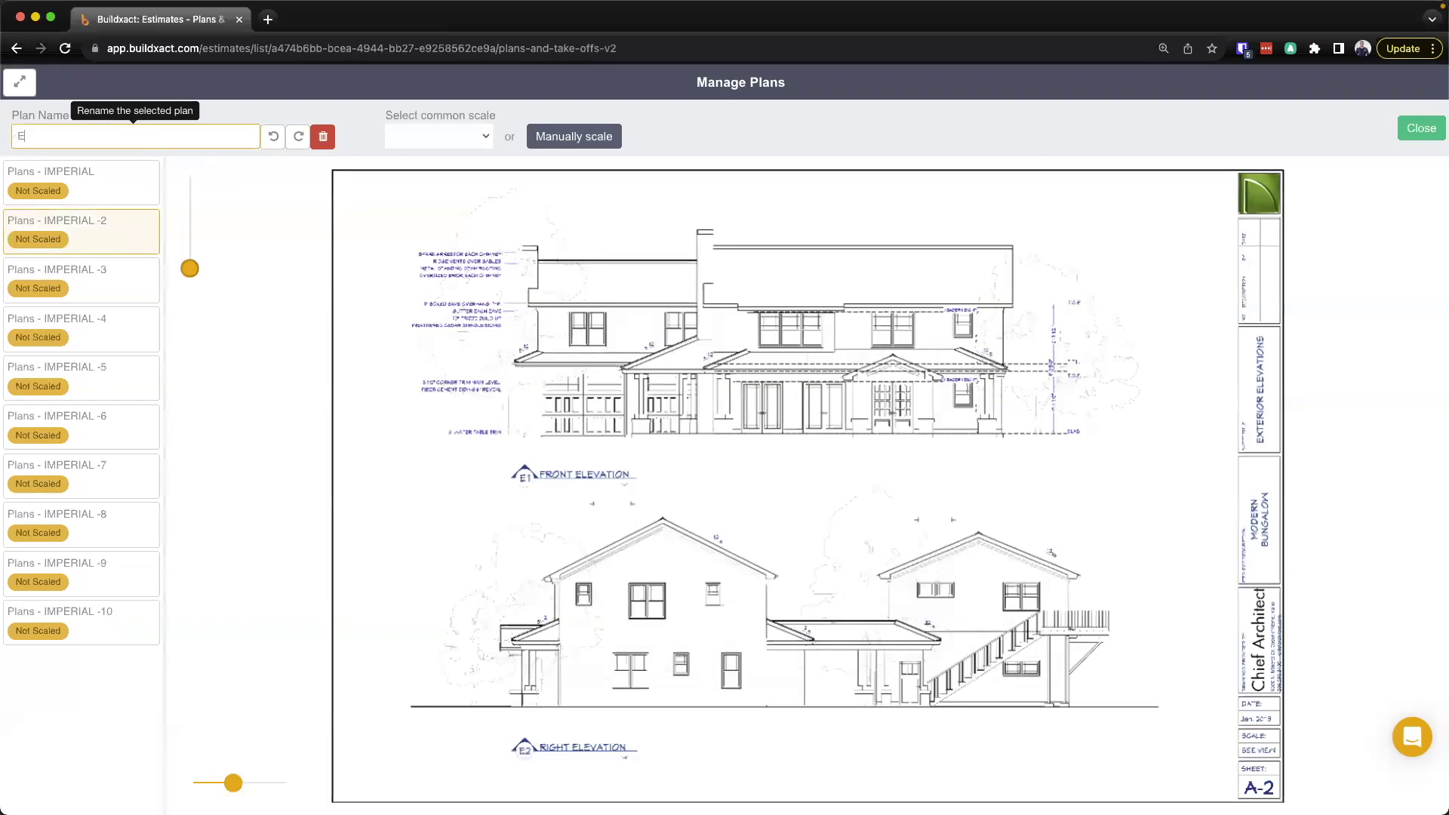
text(n)
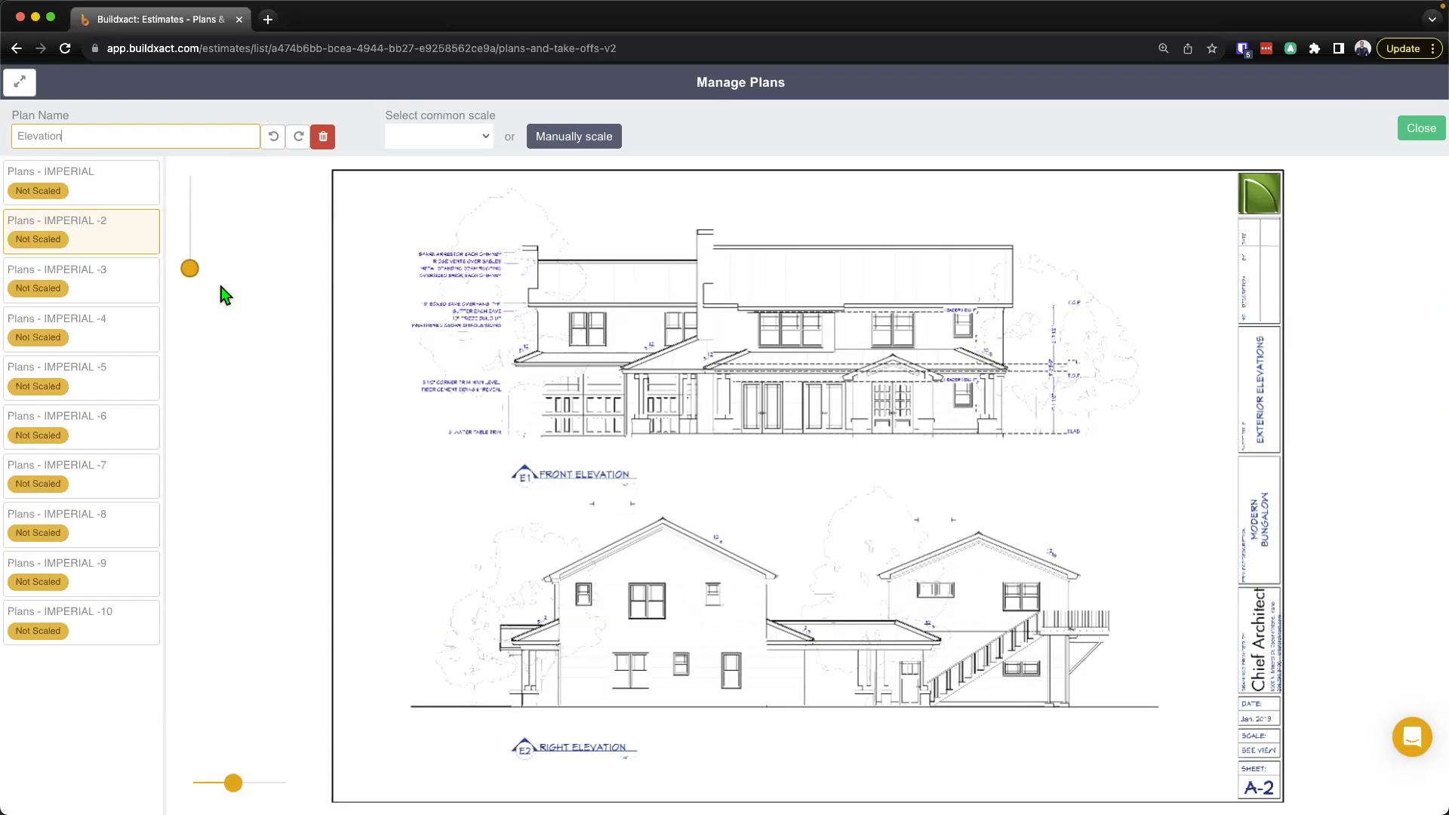
drag(190, 269, 191, 265)
- Pick 1/4":1' from the common scales, matching the front elevation, and apply it to every page
scroll(495, 398, left, 5)
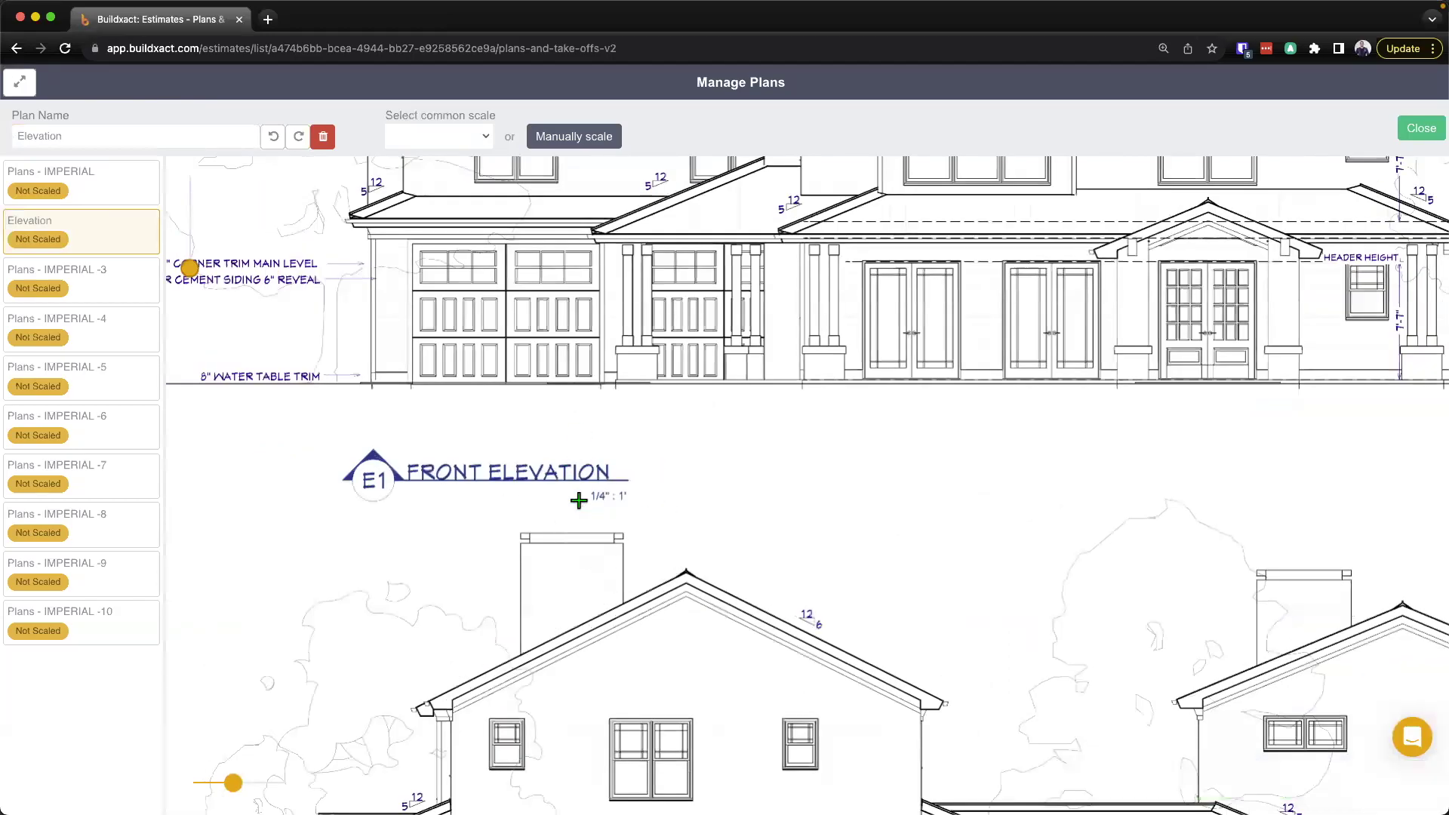
click(479, 139)
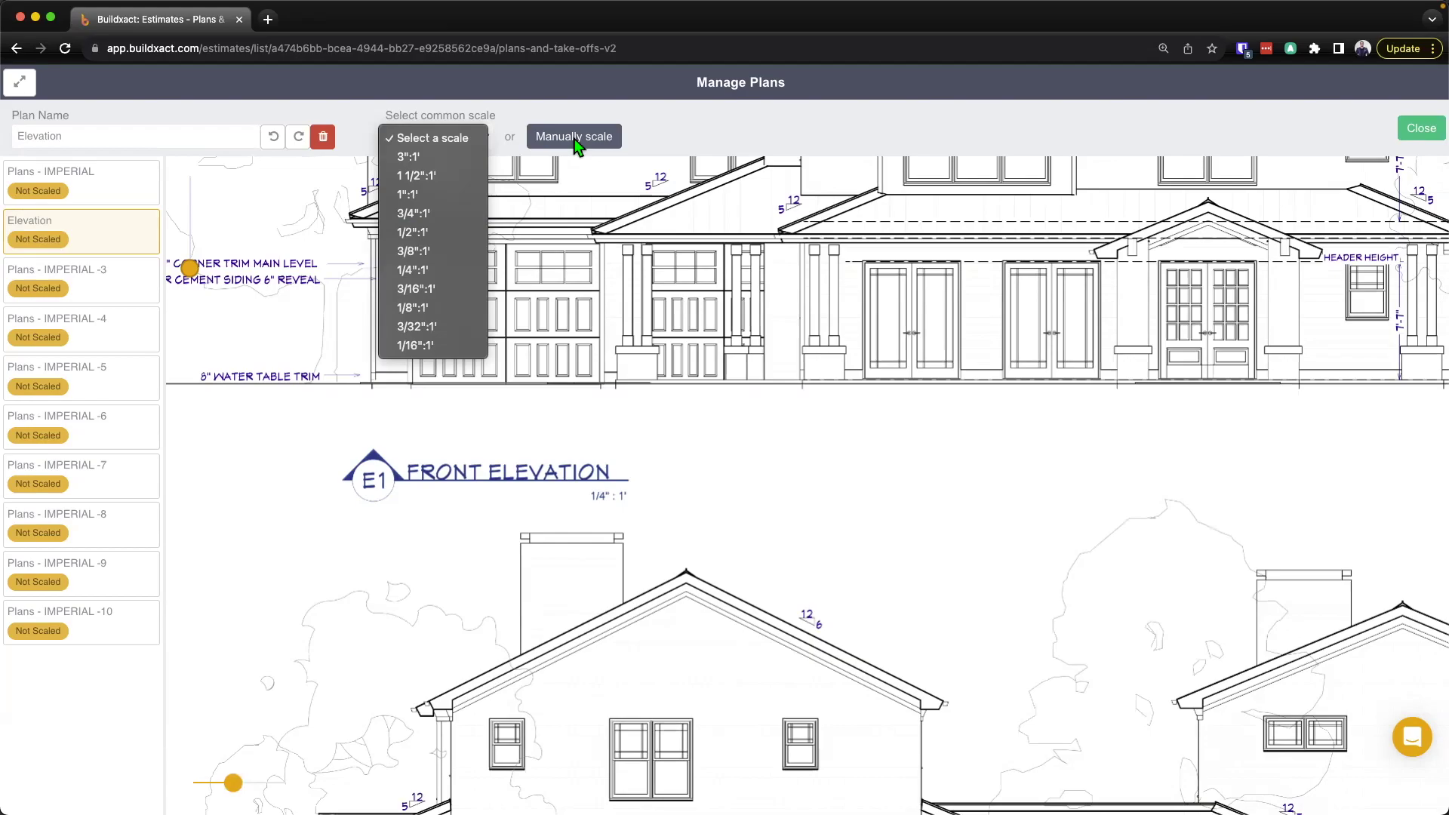
click(419, 273)
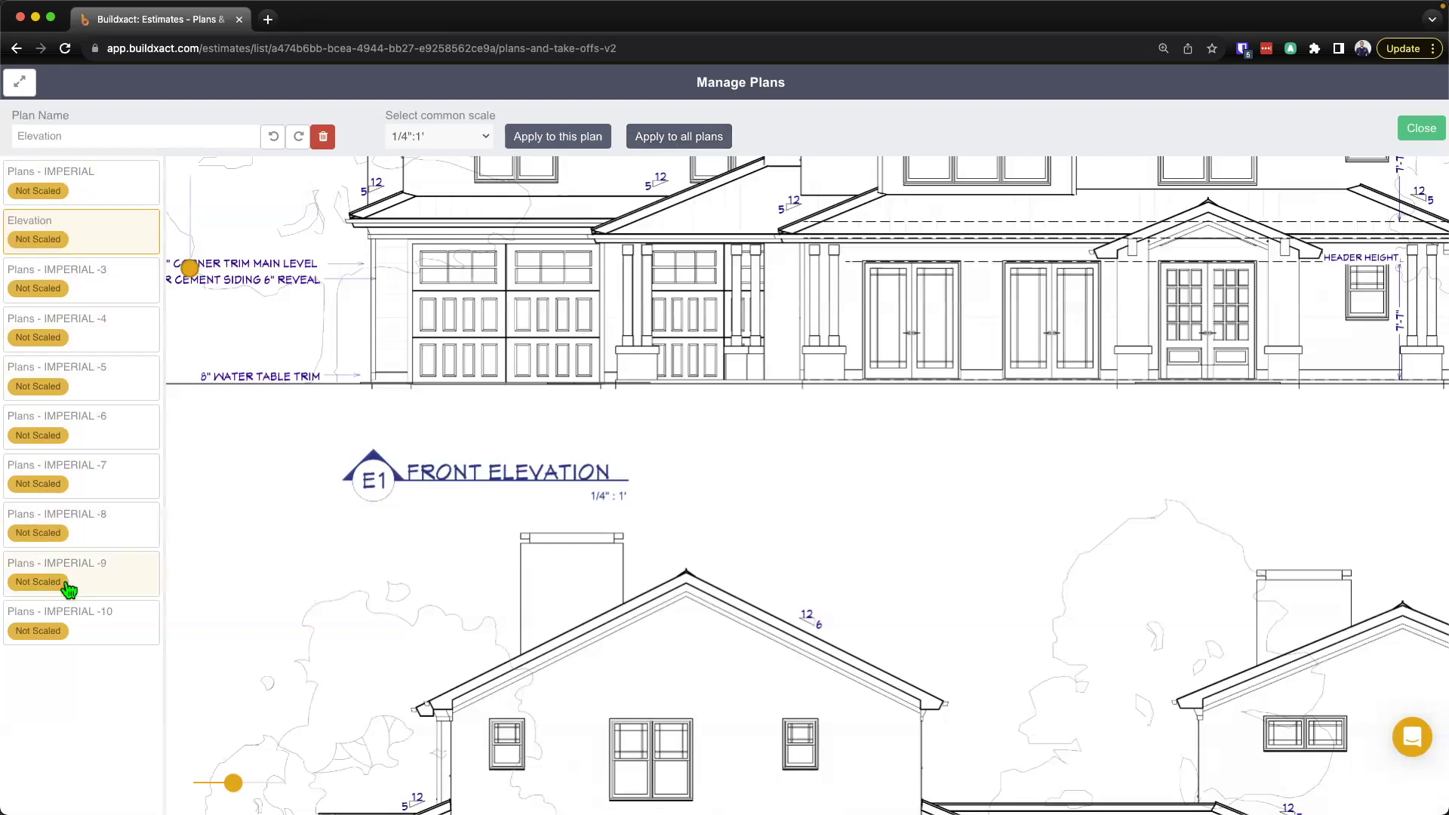
click(691, 141)
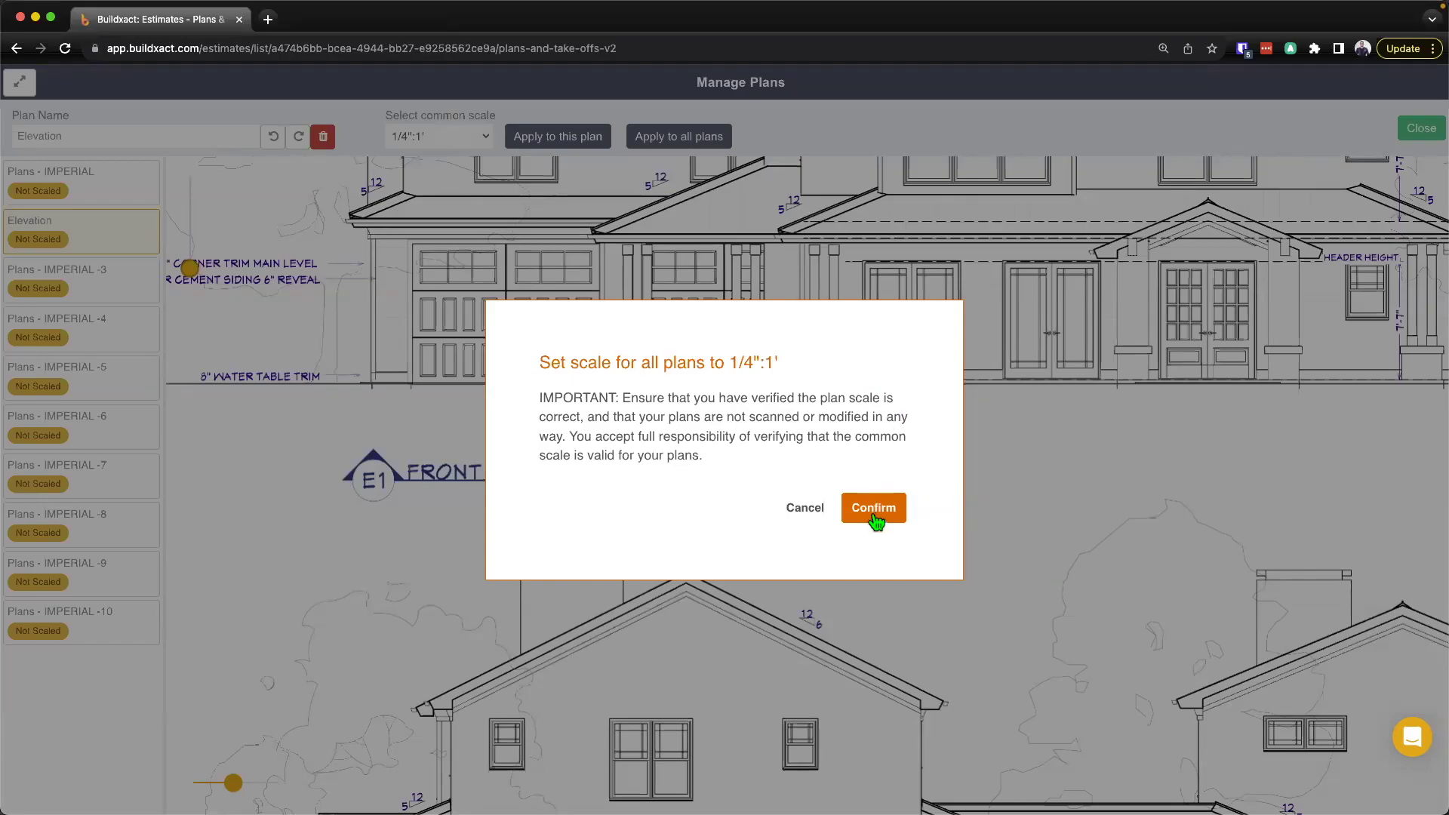
- Confirm 1/4":1' for all ten pages, then view pages -9, -8 and the -10 site plan
drag(728, 363, 795, 369)
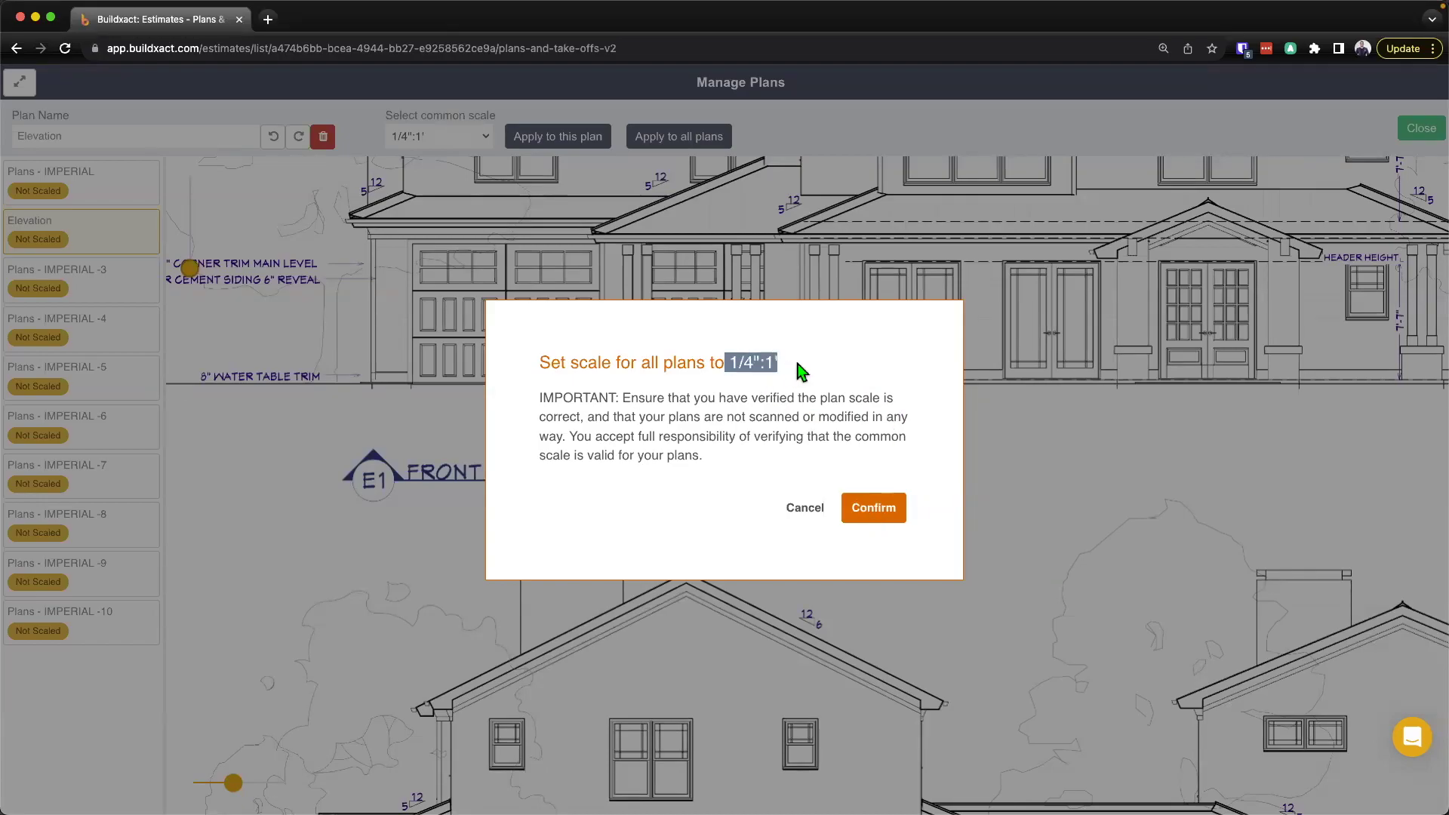
click(892, 520)
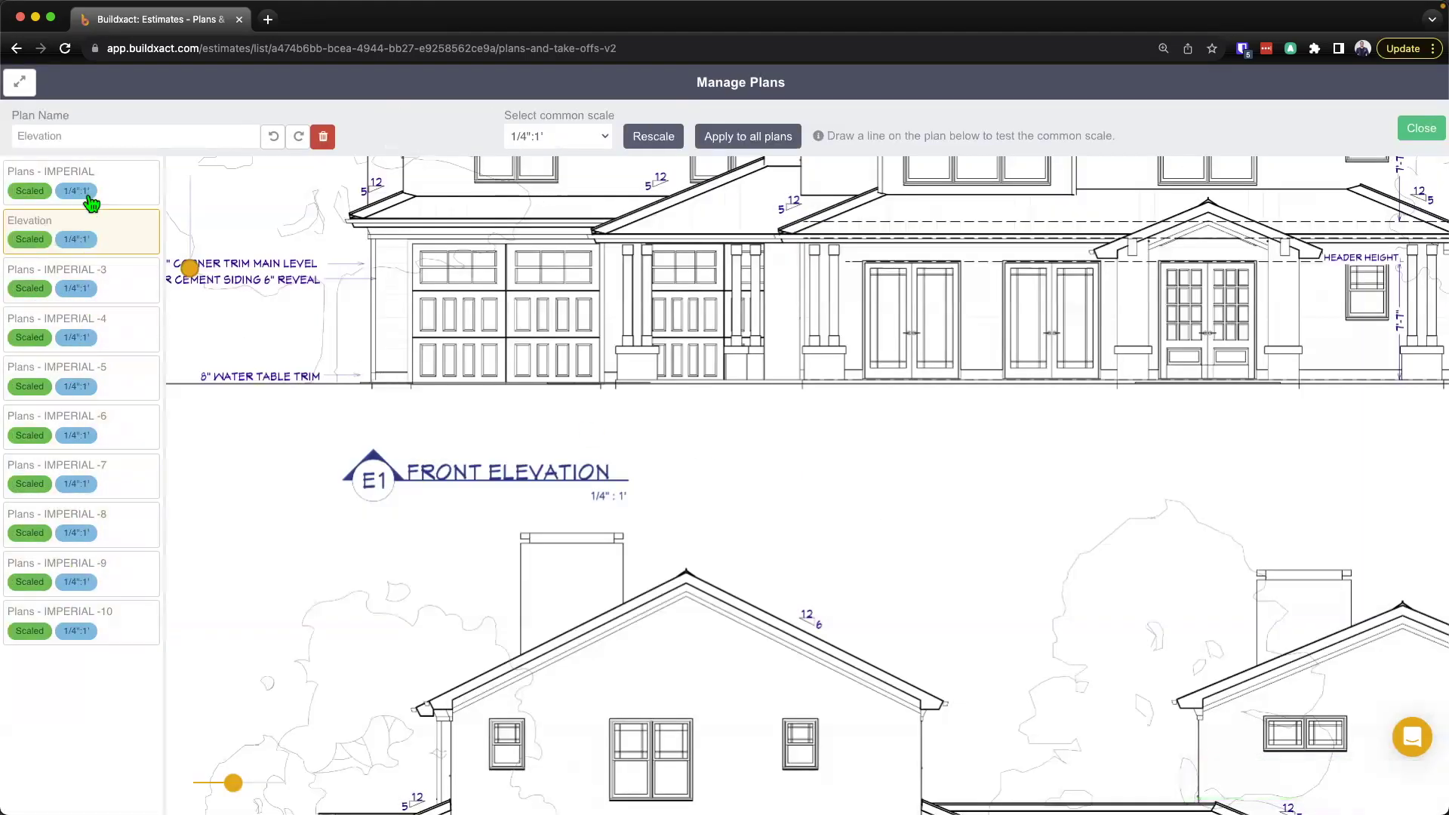
click(115, 576)
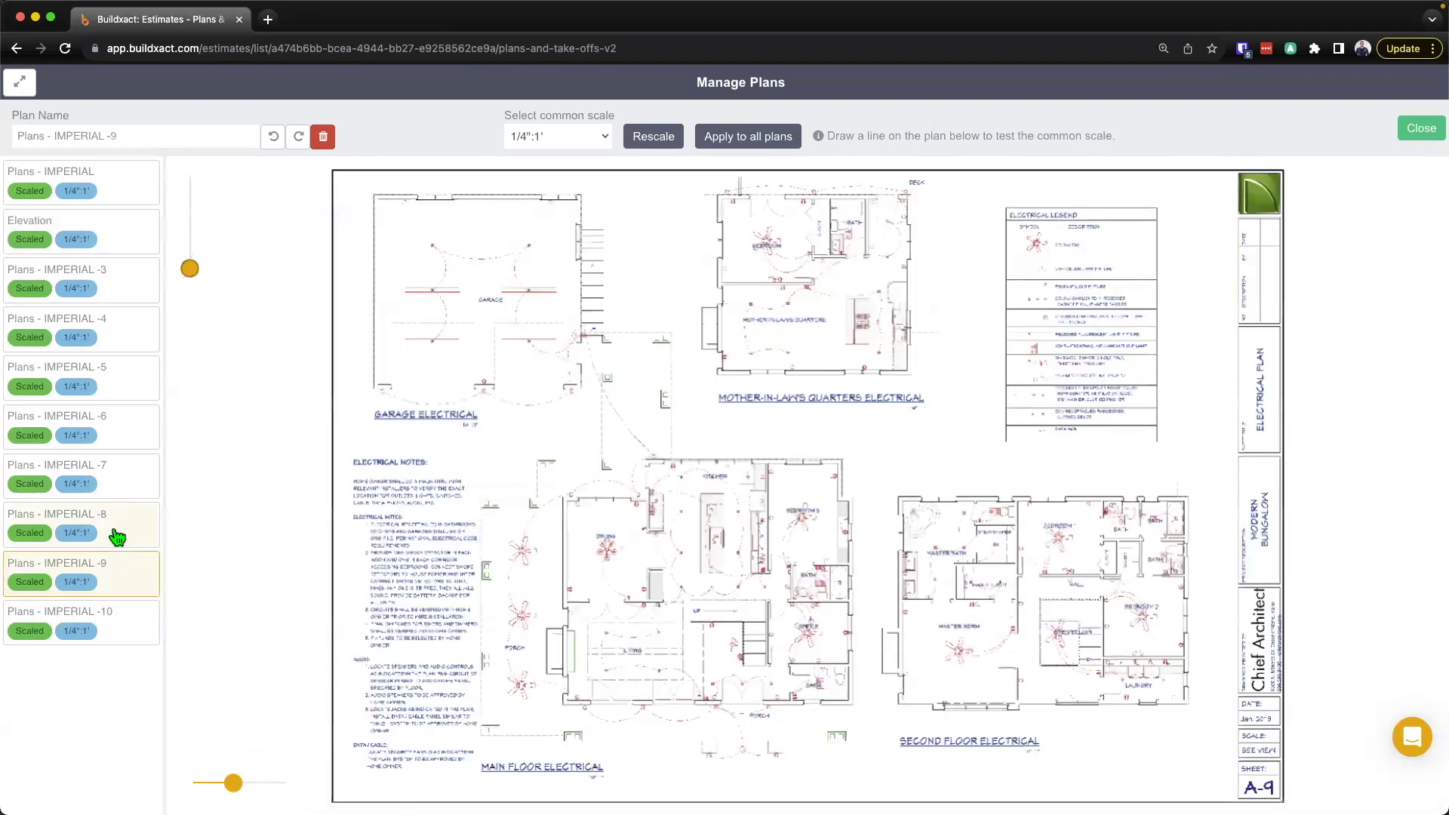
click(117, 536)
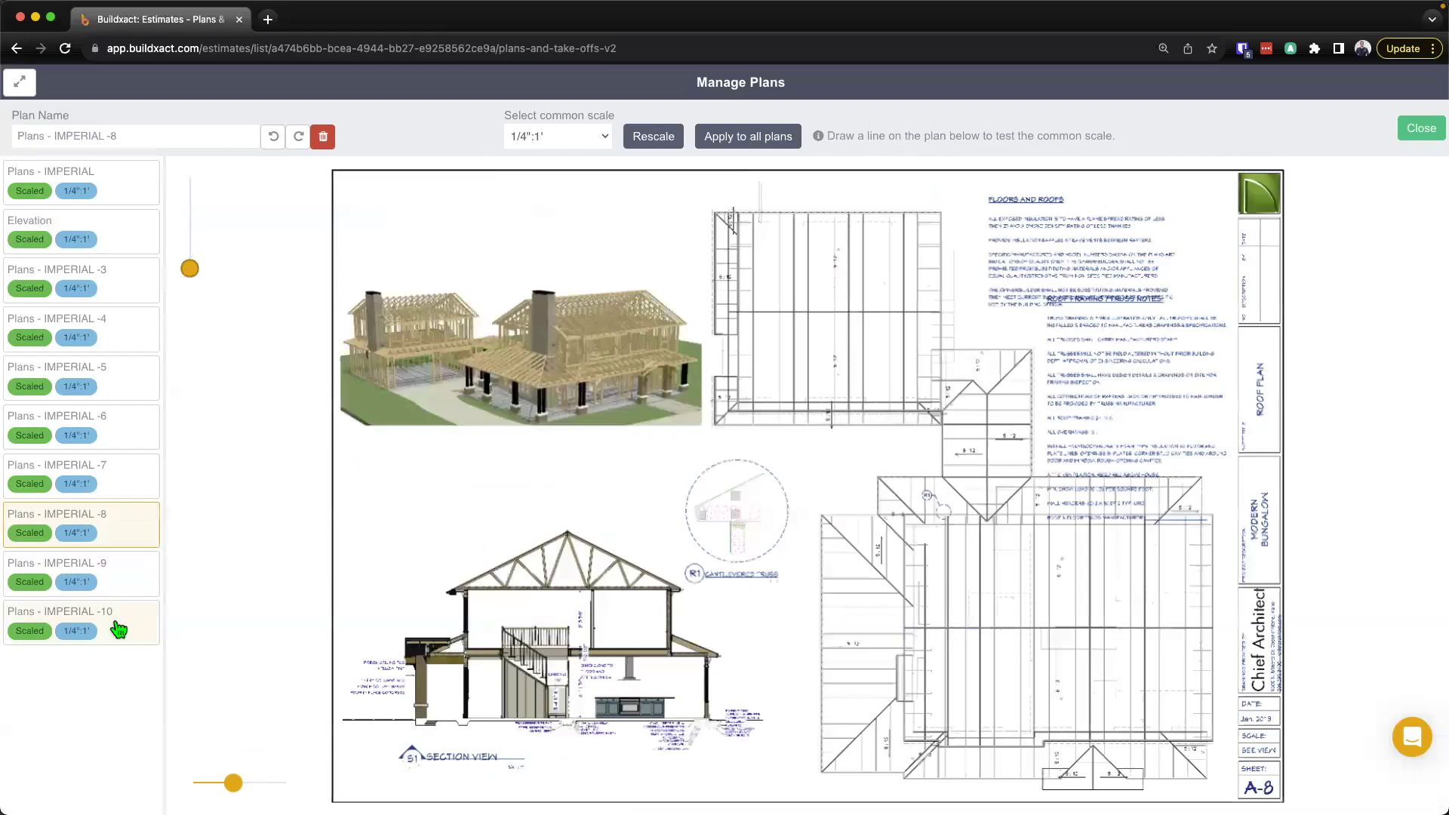
click(119, 628)
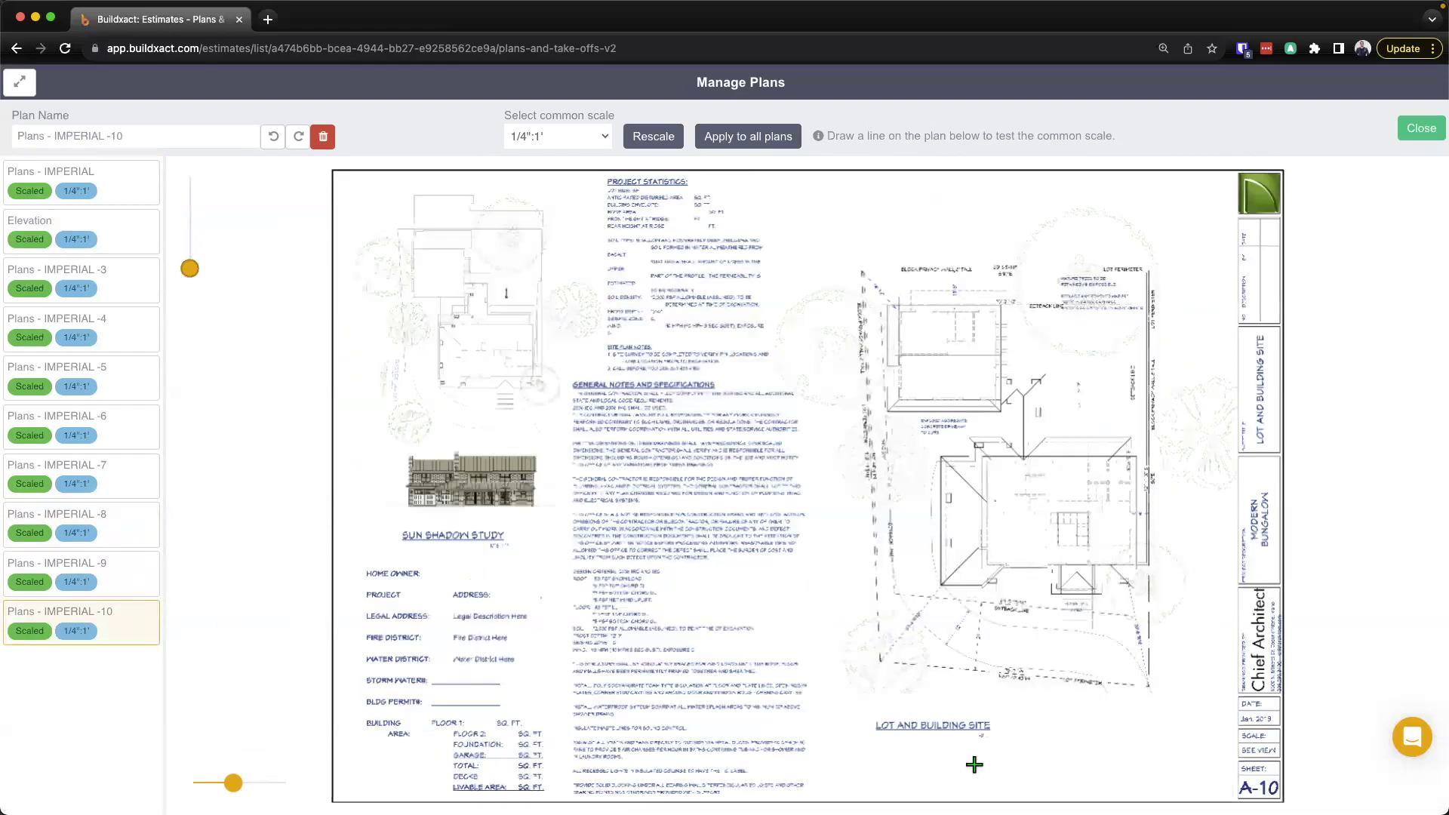
scroll(975, 765, up, 5)
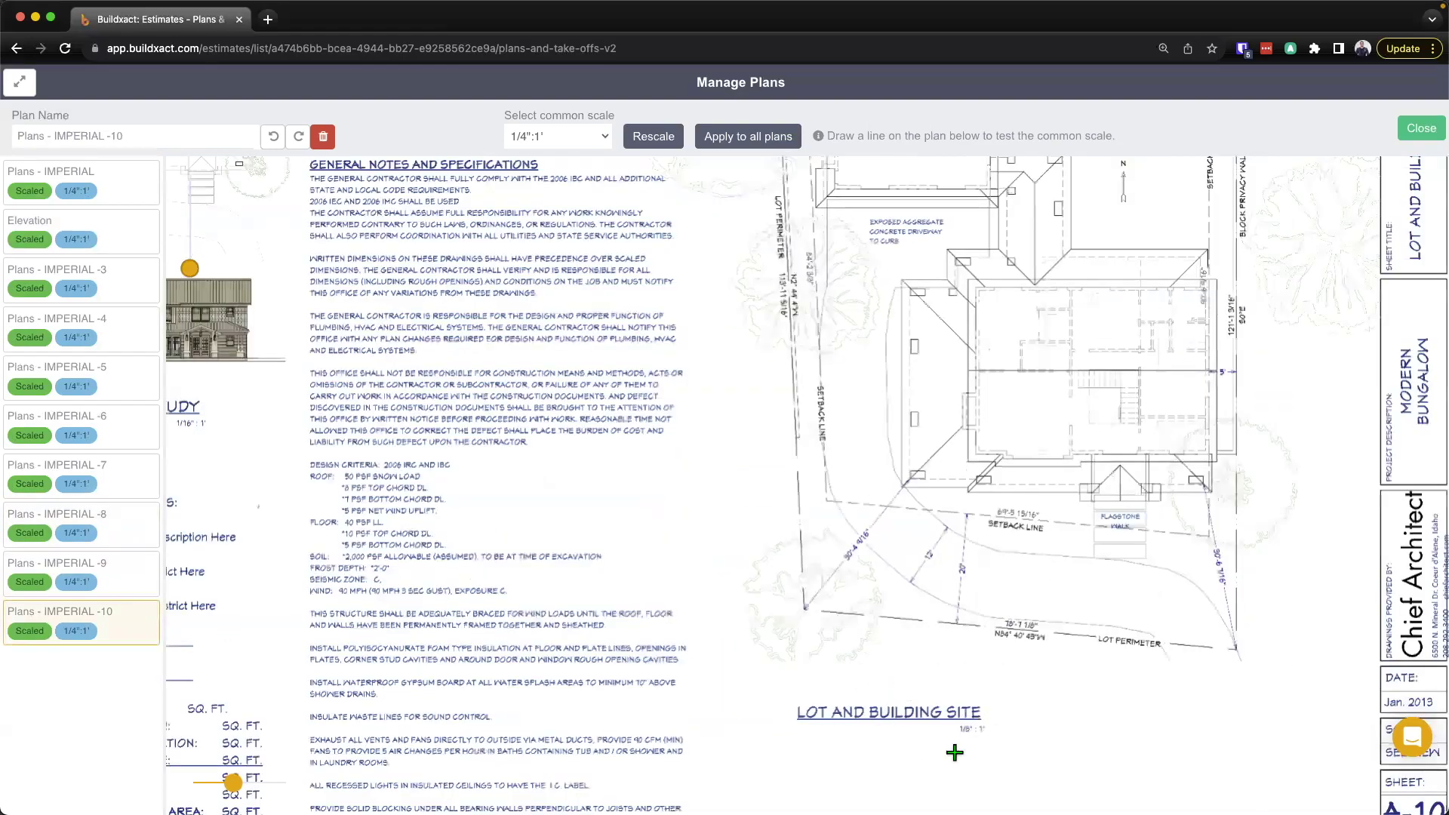
- Rescale only the Plans - IMPERIAL -10 site plan page to 1/8":1' and confirm
click(653, 138)
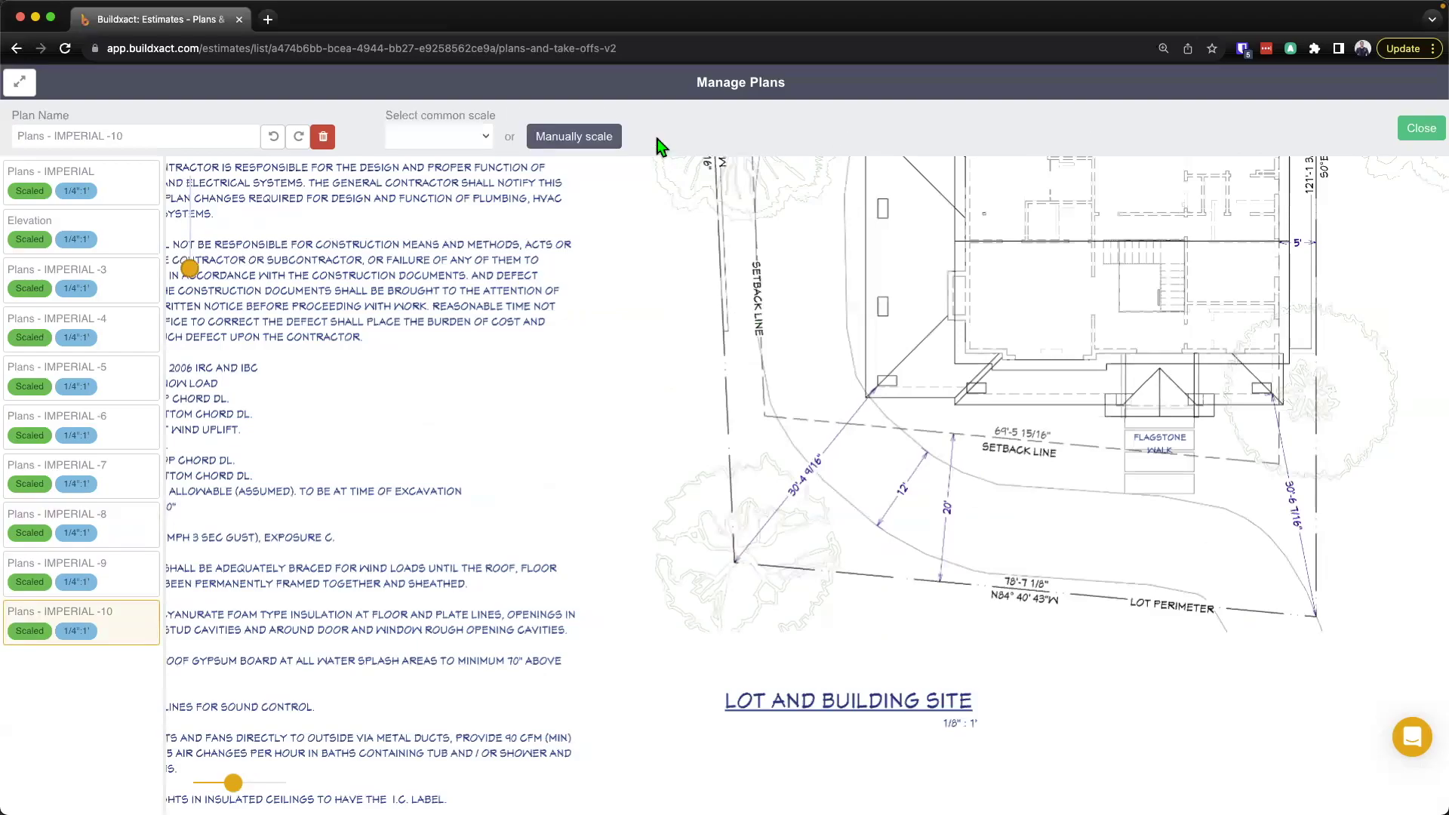
click(451, 139)
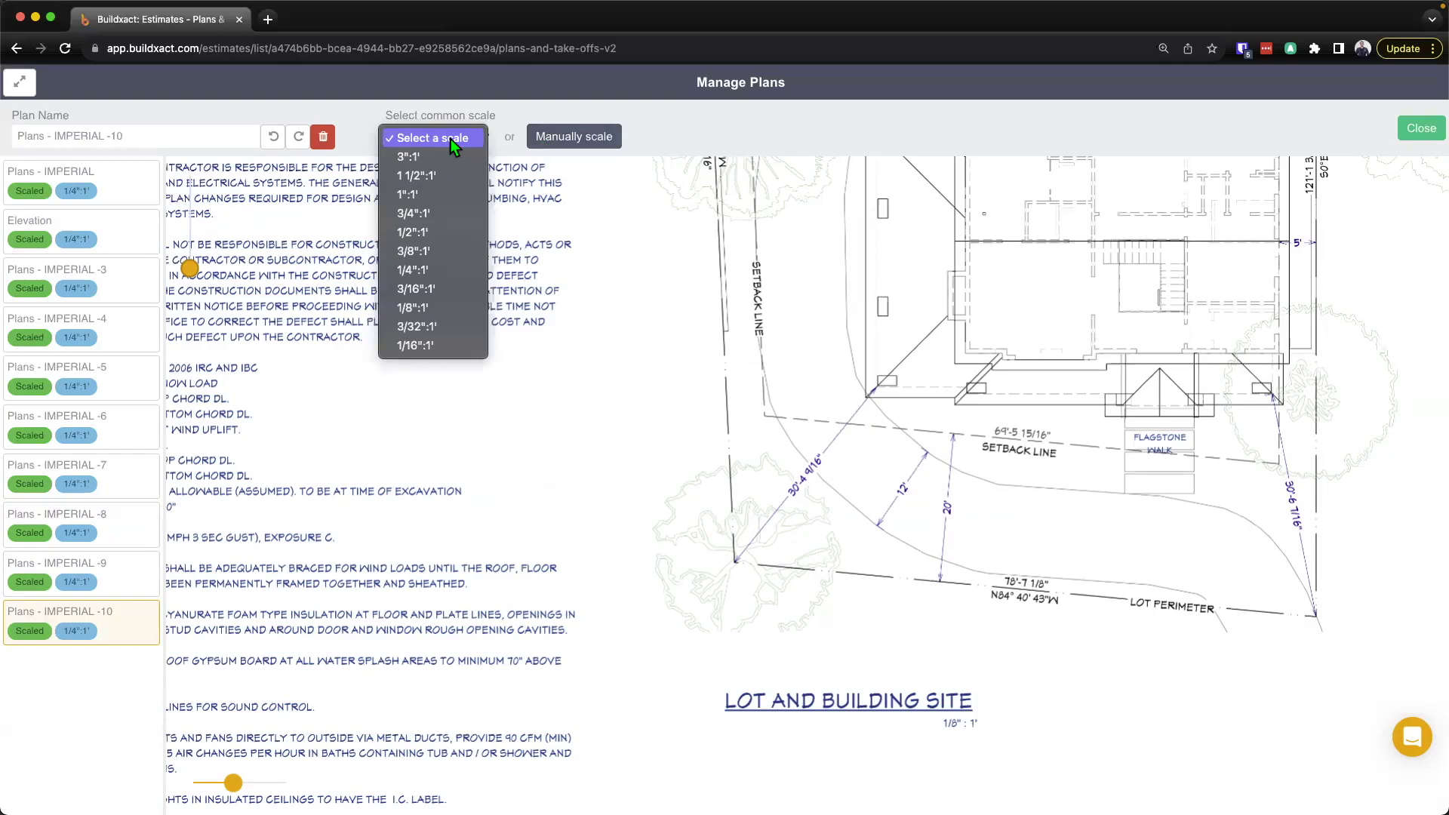
click(437, 307)
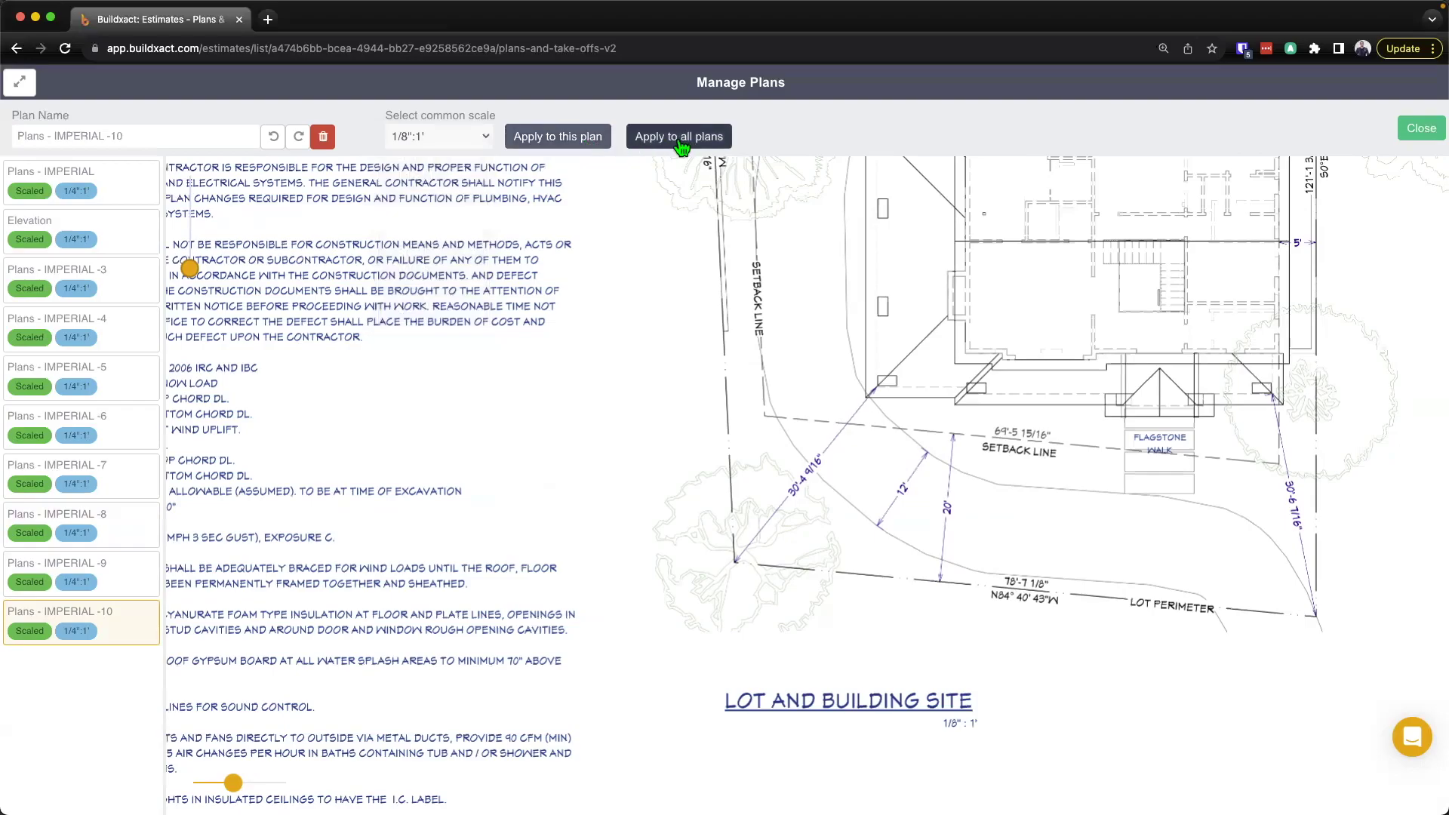
click(559, 138)
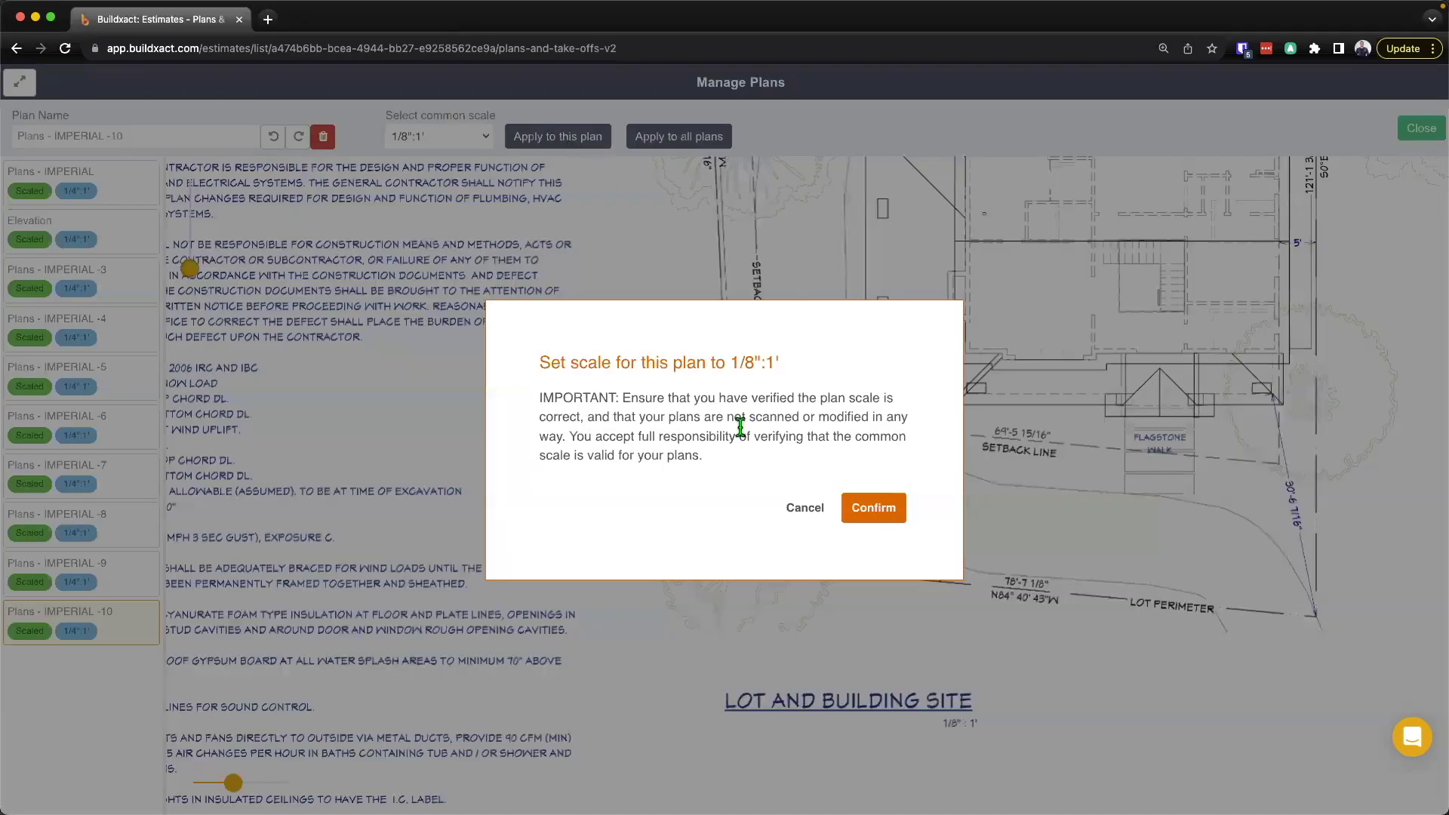
drag(729, 362, 809, 371)
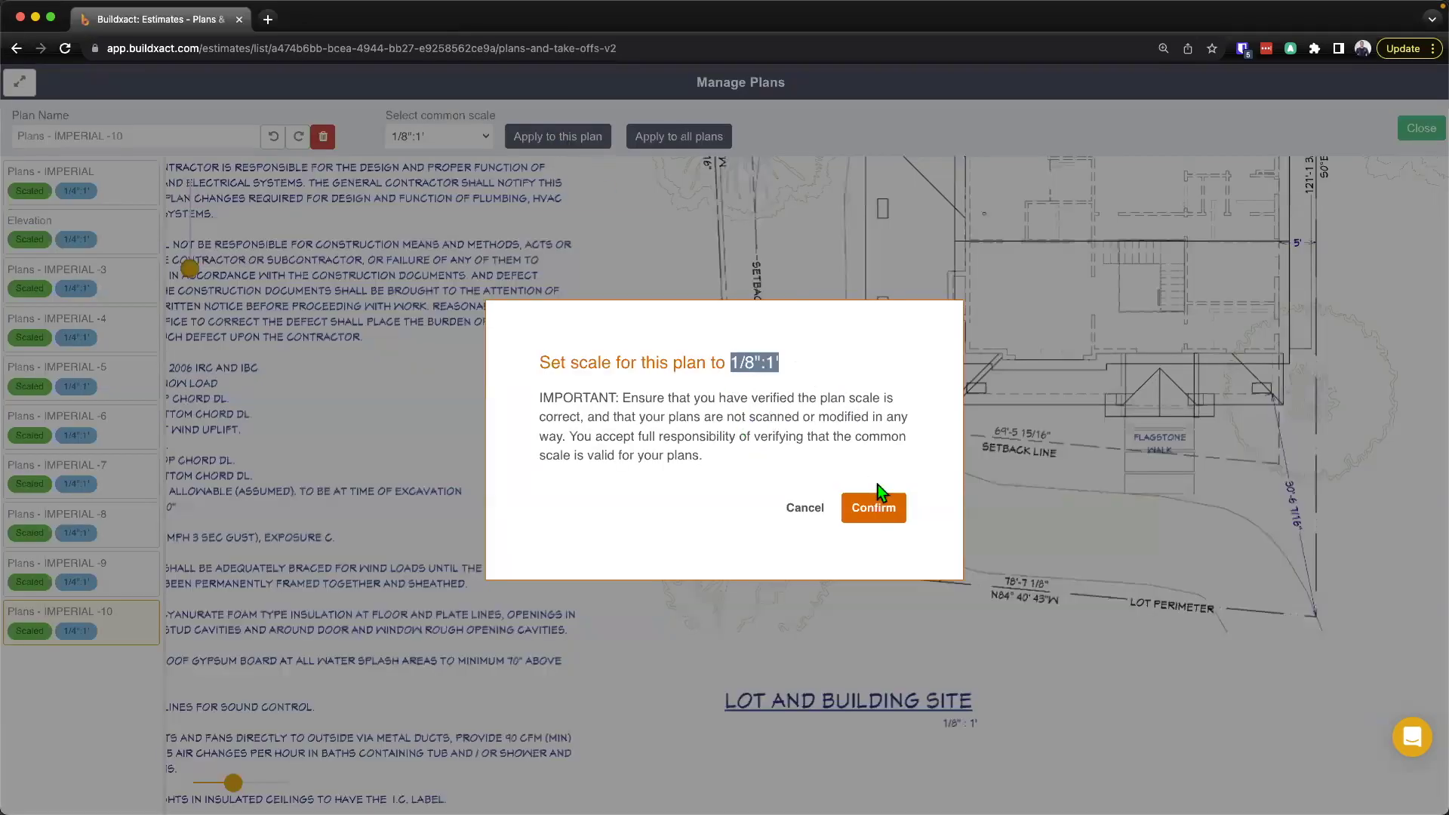
click(880, 516)
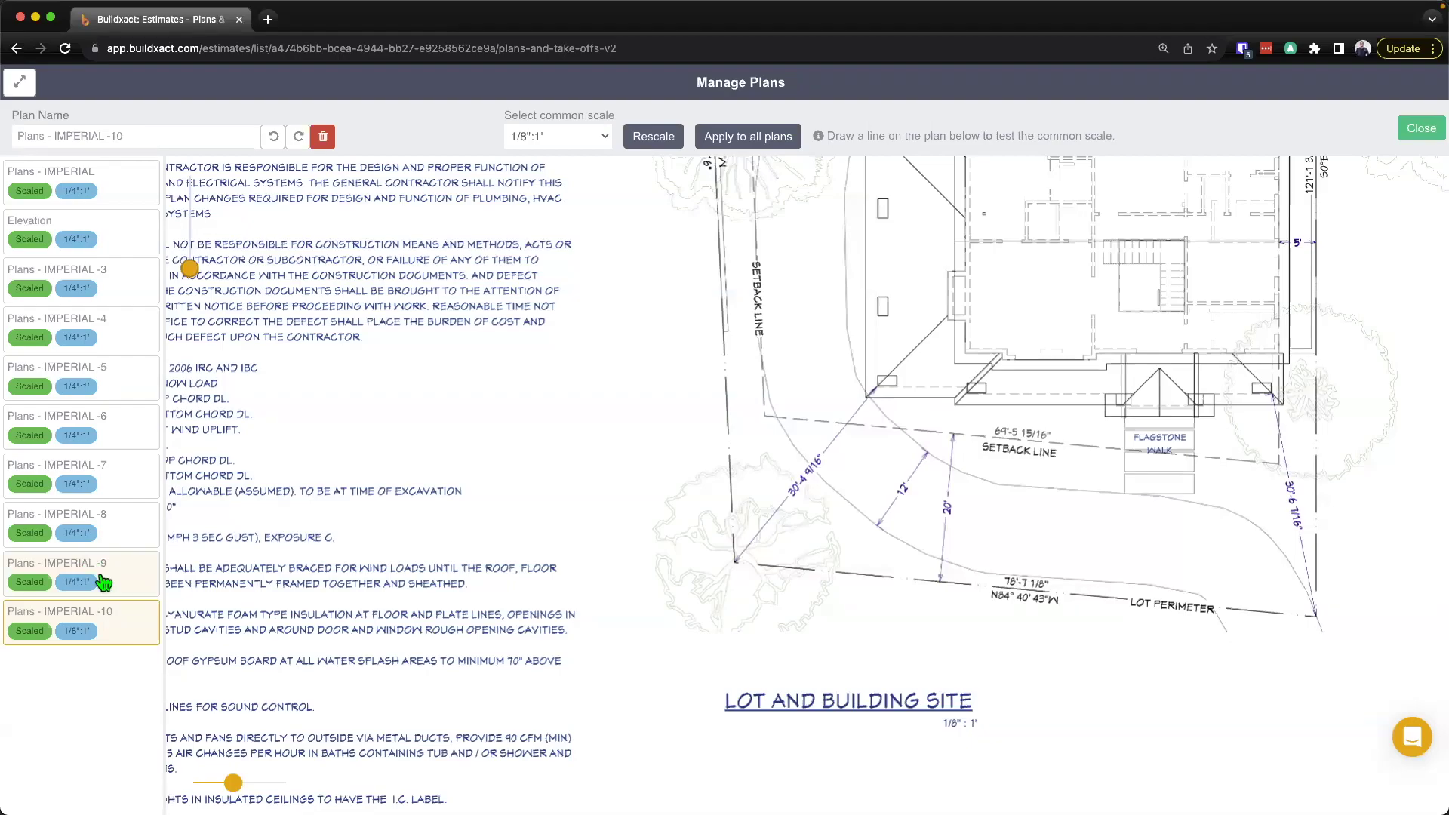
click(119, 533)
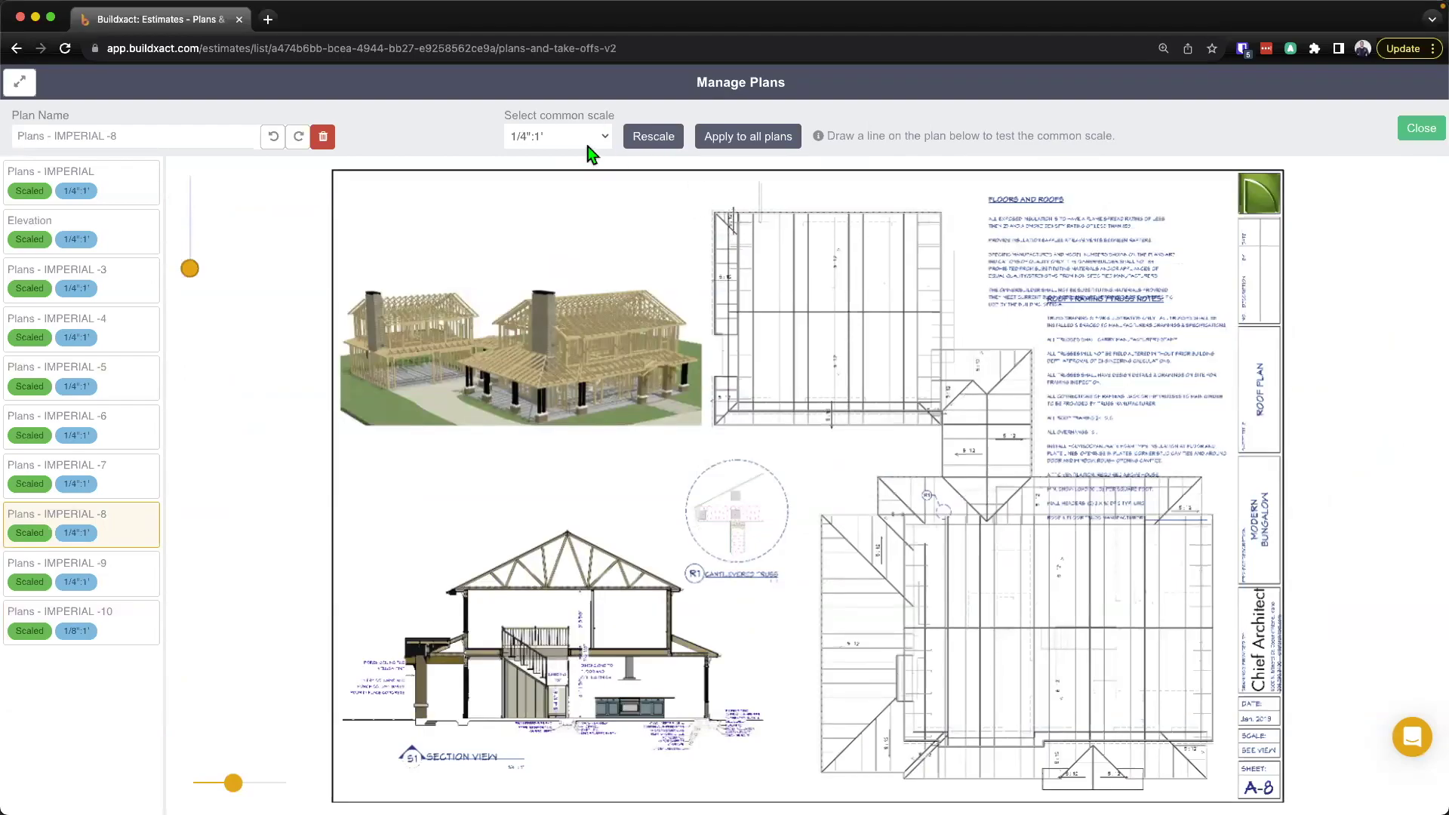
- Check the Elevation and foundation pages, then test the first floor plan's scale along the kitchen's 30' dimension
click(104, 247)
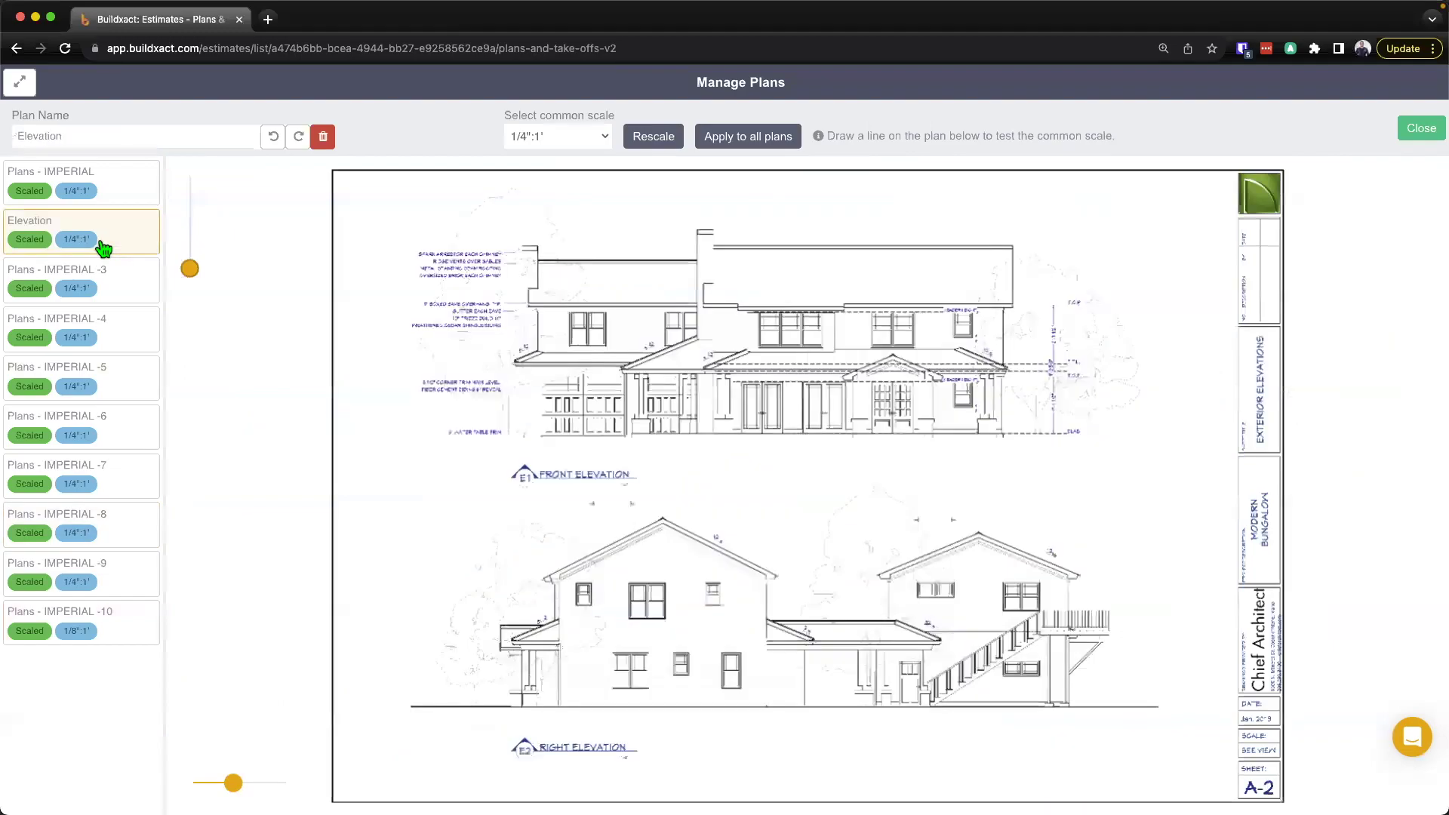
click(103, 320)
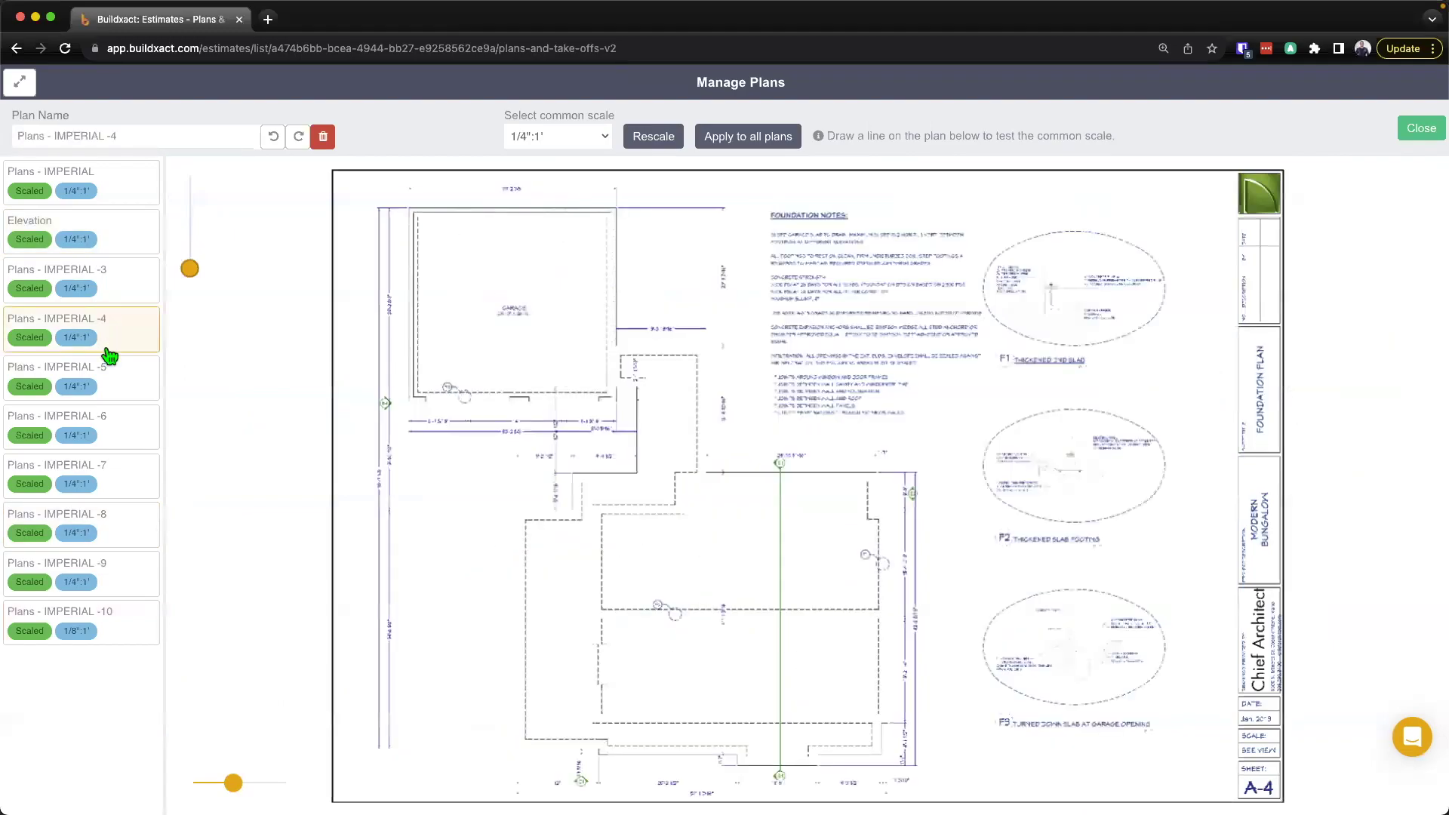
click(109, 370)
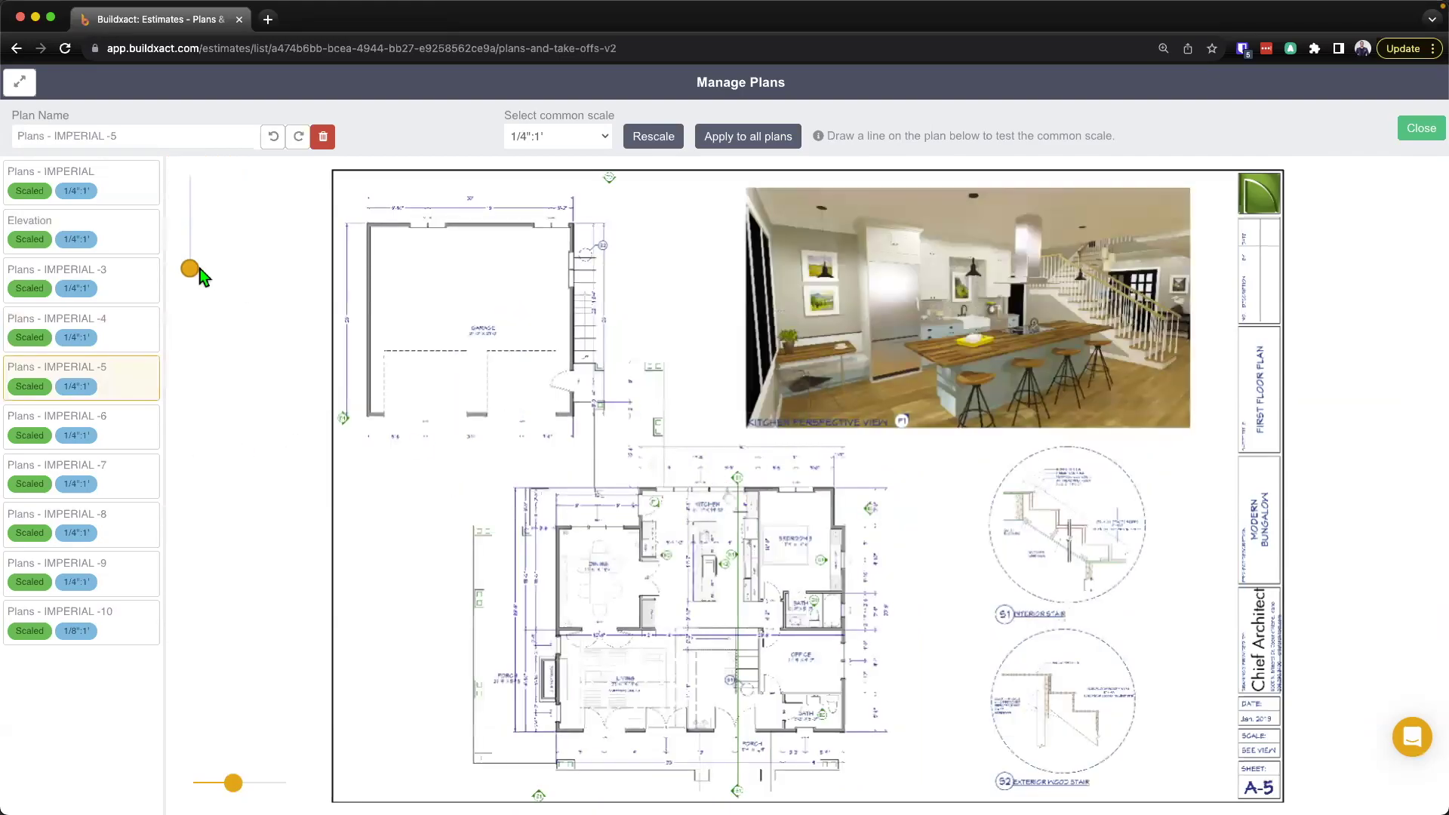
drag(189, 268, 189, 259)
scroll(391, 329, up, 2)
drag(462, 359, 755, 428)
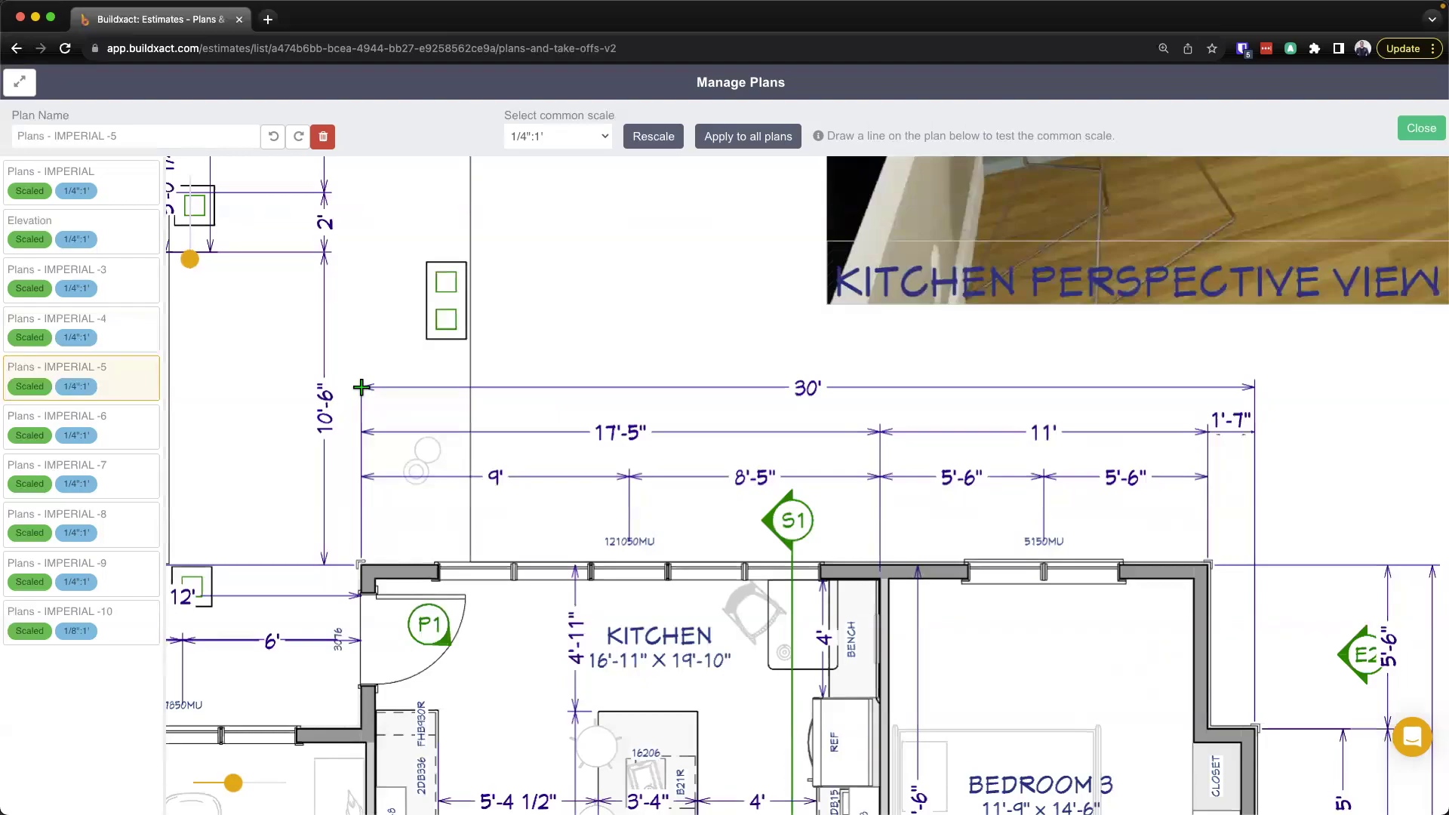
drag(362, 387, 1256, 387)
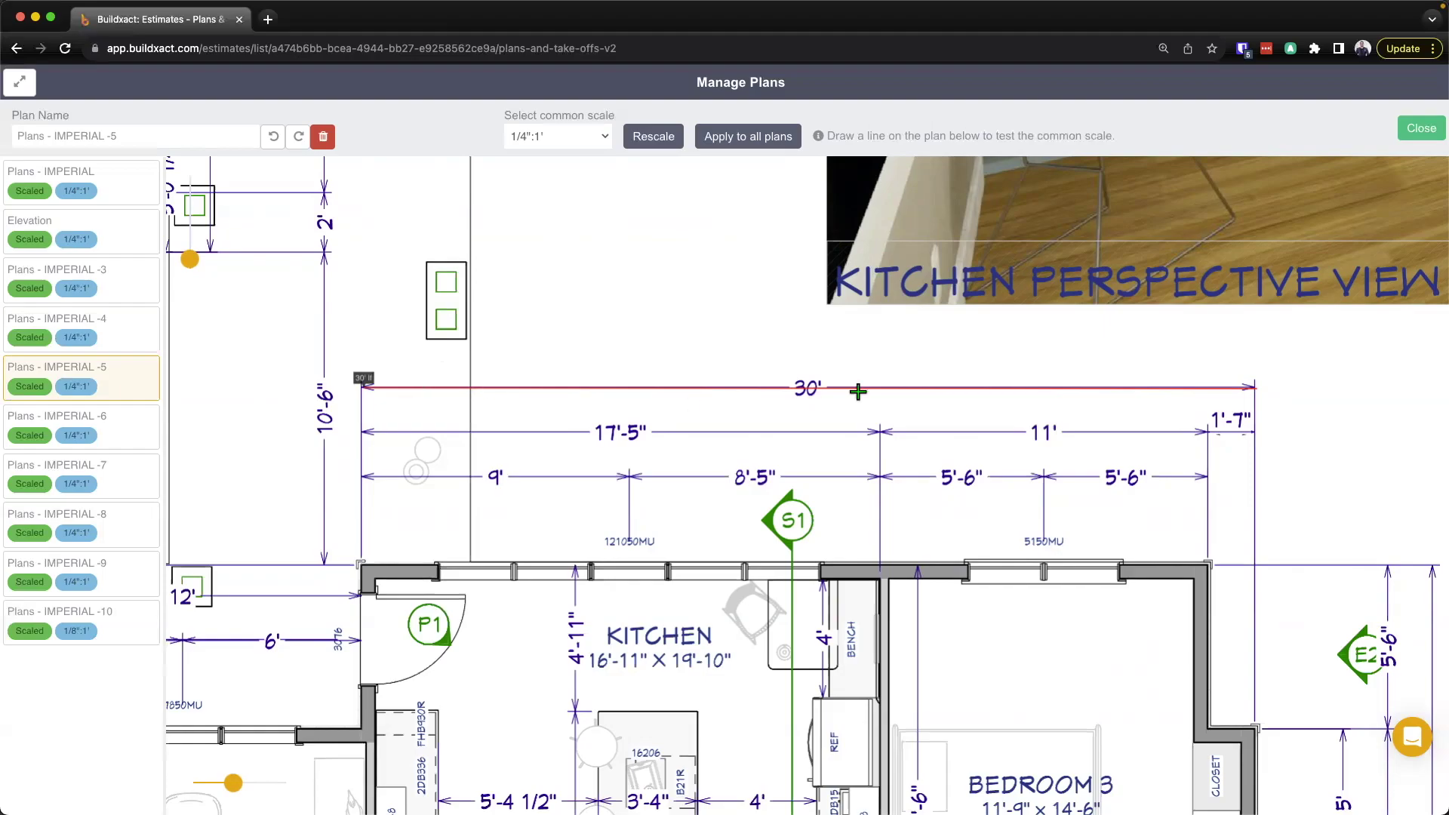
- Close Manage Plans and return to Plans & Takeoffs showing the cover sheet
click(1419, 135)
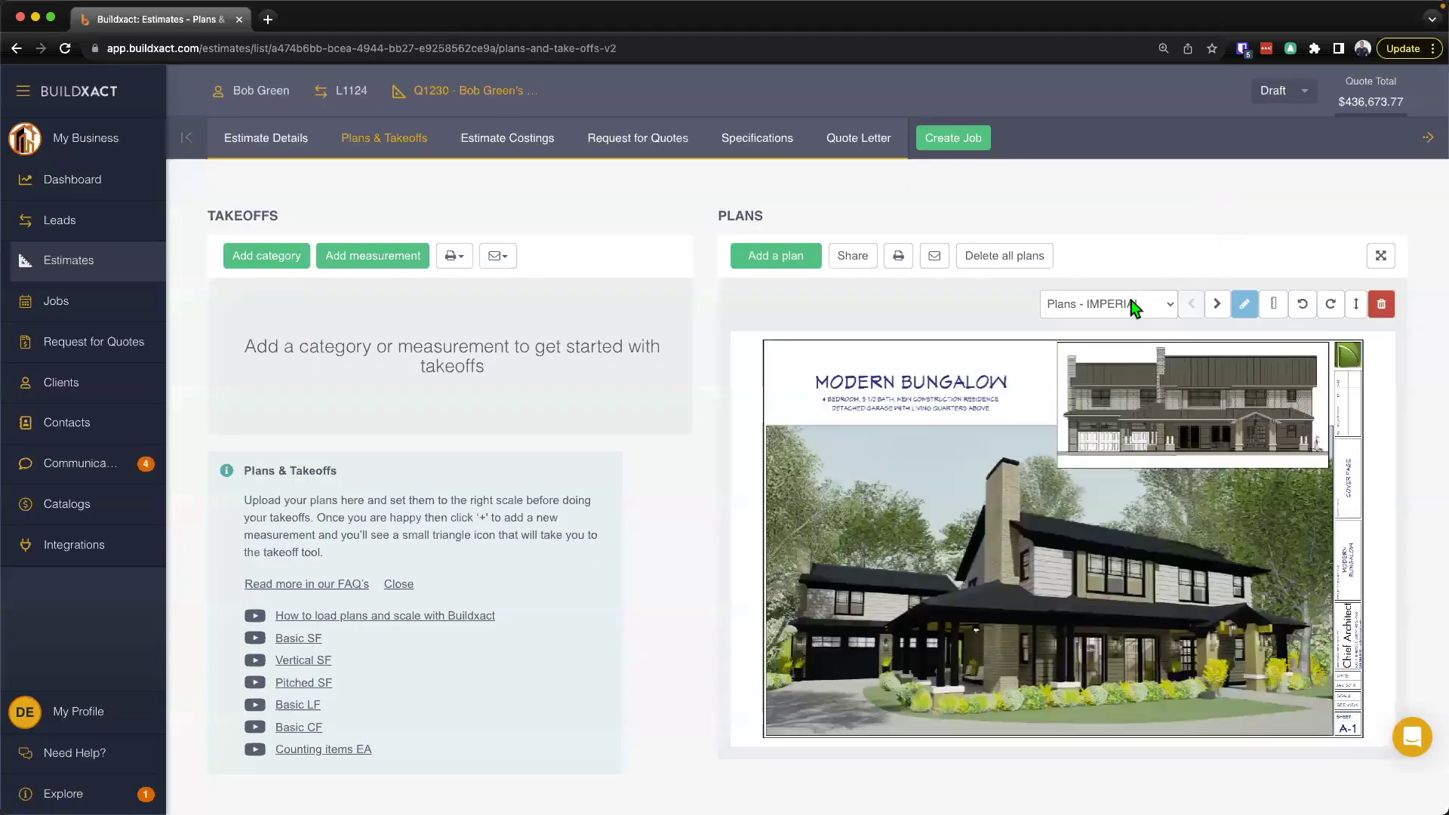
click(1135, 306)
click(1198, 244)
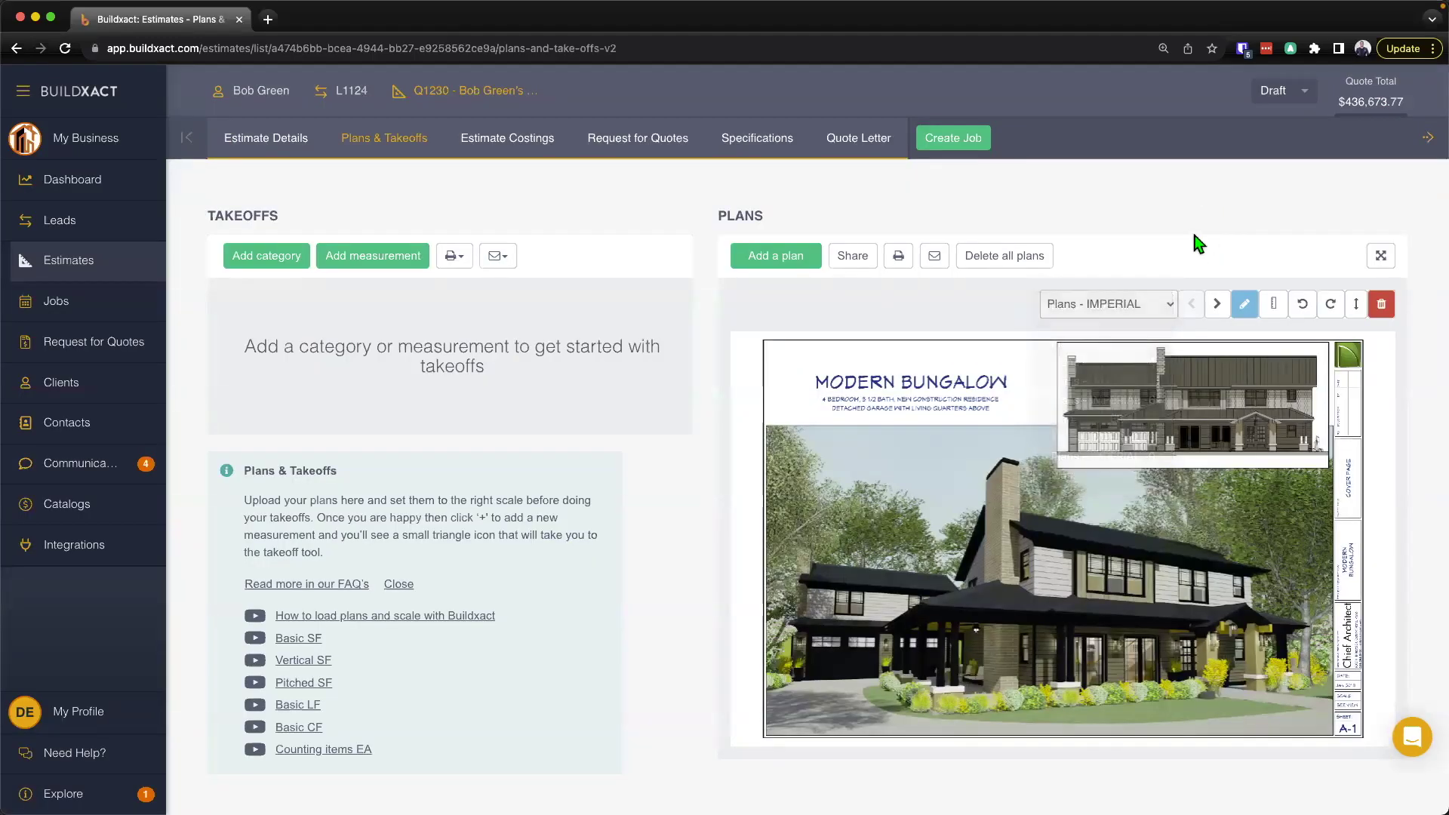